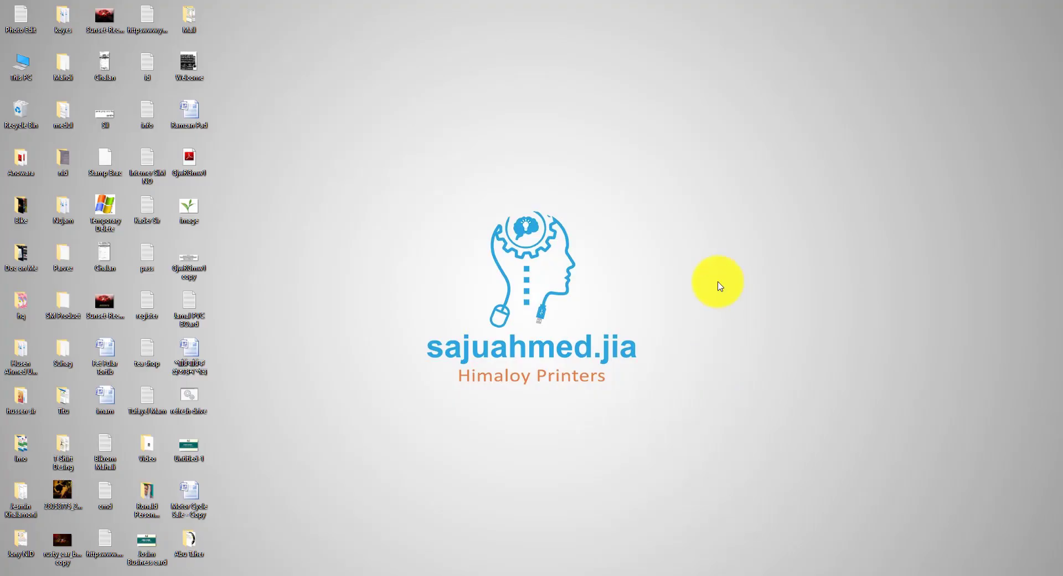
# Launch Adobe Photoshop from the Windows desktop, dismissing the desktop context menu first
pyautogui.rightClick(732, 288)
pyautogui.click(748, 320)
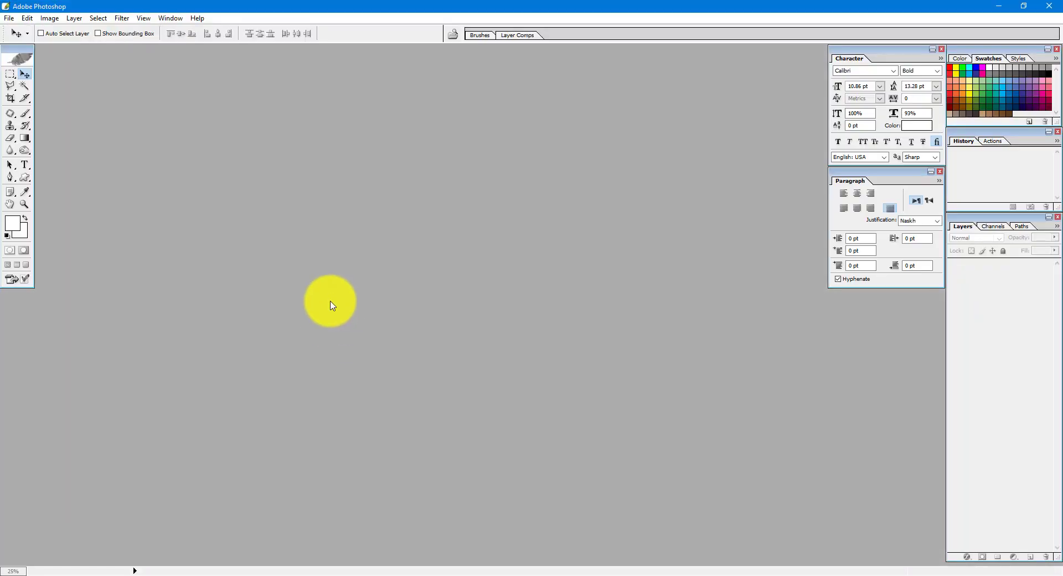
# Create a new blank Photoshop document
pyautogui.click(14, 23)
pyautogui.click(22, 31)
pyautogui.click(546, 183)
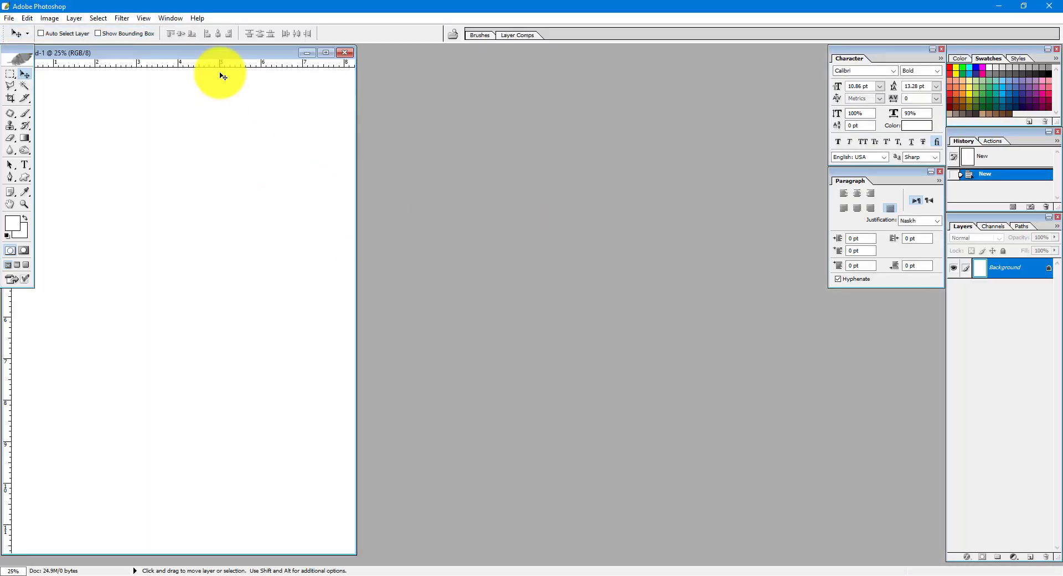
# Add a vertical guide through the centre of the page
pyautogui.moveTo(290, 48); pyautogui.dragTo(409, 61)
pyautogui.press('f')
pyautogui.press('f')
pyautogui.hotkey('ctrl', 't')
pyautogui.hotkey('ctrl', '-')
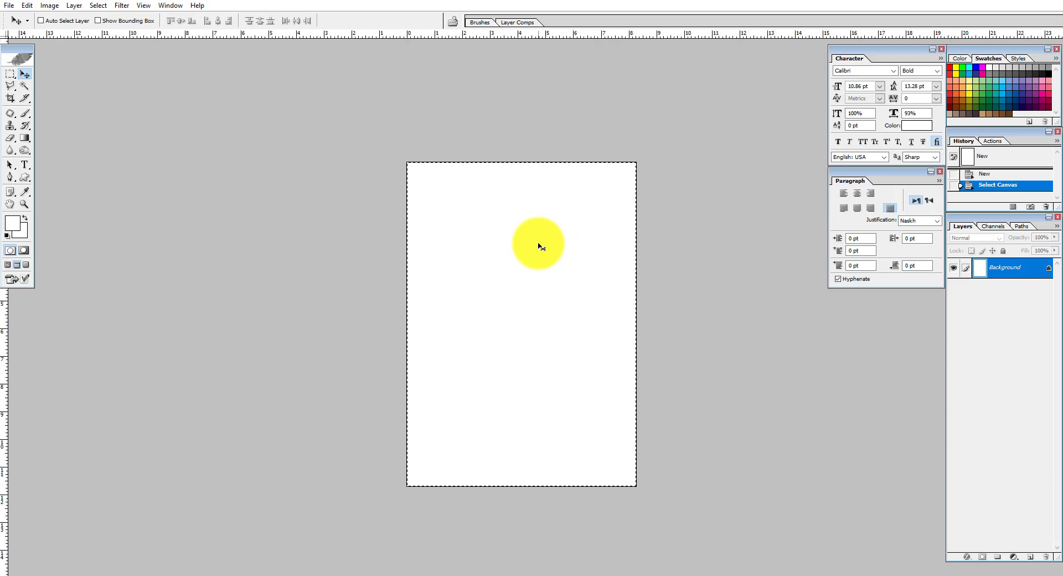
pyautogui.moveTo(1, 342); pyautogui.dragTo(507, 360)
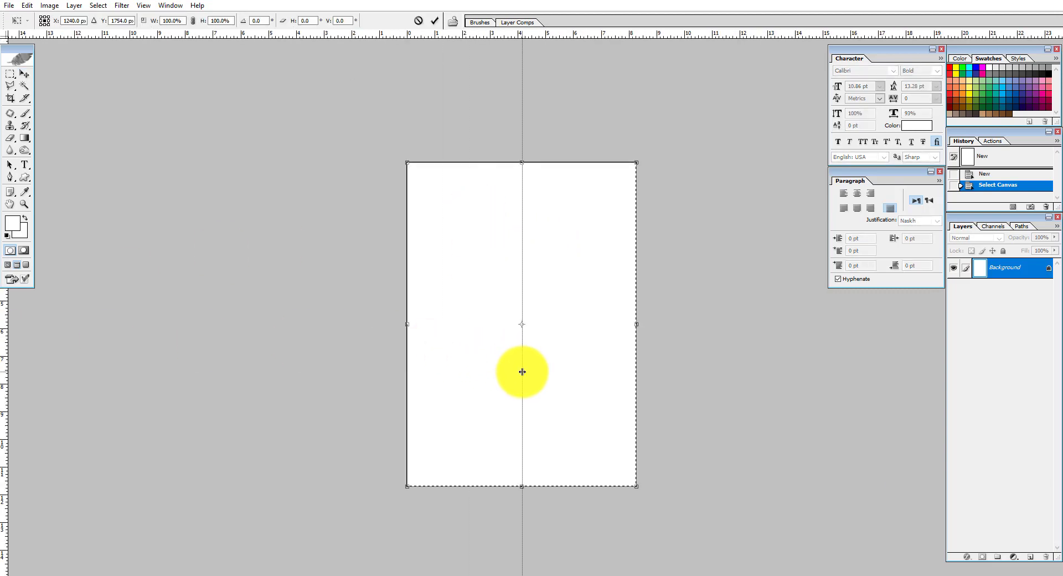
pyautogui.press('Escape')
pyautogui.hotkey('ctrl', 'd')
pyautogui.press('v')
pyautogui.hotkey('ctrl', '+')
# Bring the school logo file onto the page and resize it at top centre
pyautogui.click(285, 570)
pyautogui.moveTo(237, 133)
pyautogui.mouseDown()
pyautogui.moveTo(207, 567)
pyautogui.moveTo(277, 190)
pyautogui.mouseUp()
pyautogui.moveTo(100, 144)
pyautogui.mouseDown()
pyautogui.moveTo(505, 244)
pyautogui.moveTo(531, 109)
pyautogui.mouseUp()
pyautogui.hotkey('ctrl', 't')
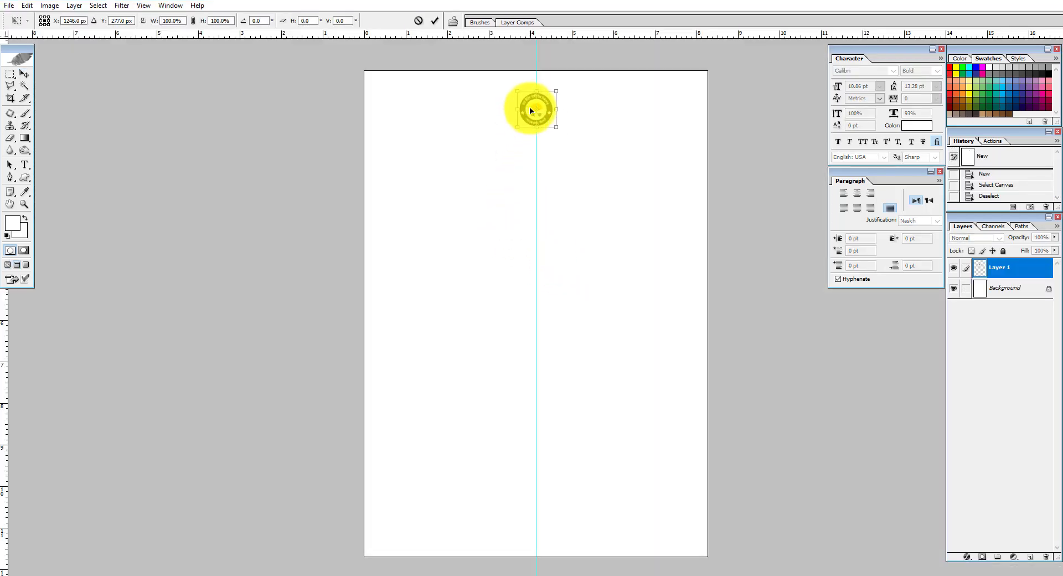
pyautogui.press('Return')
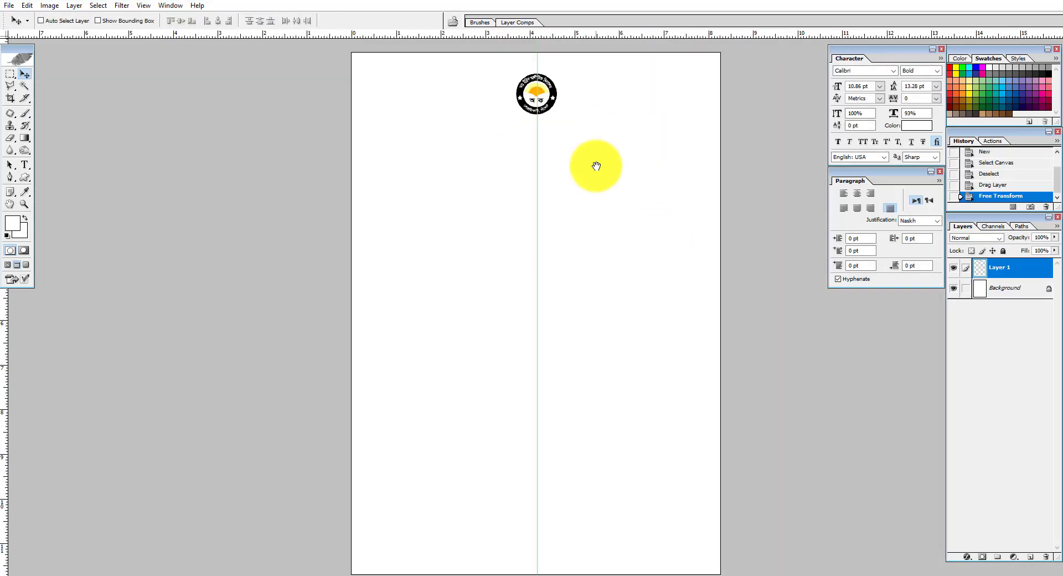
pyautogui.hotkey('ctrl', '+')
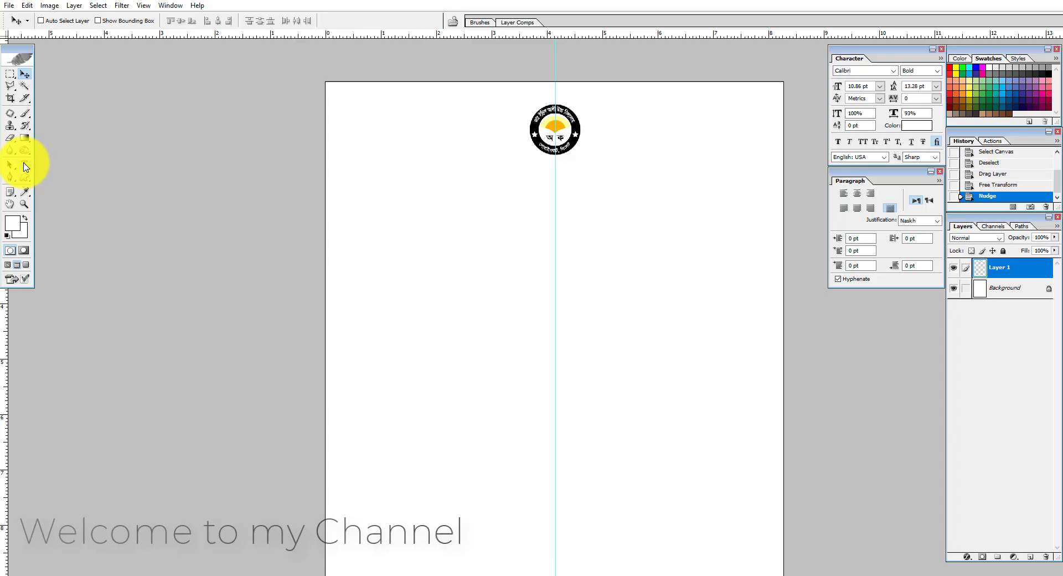
# Cut the two Bengali header lines from Word and paste them into a new text layer
pyautogui.click(24, 166)
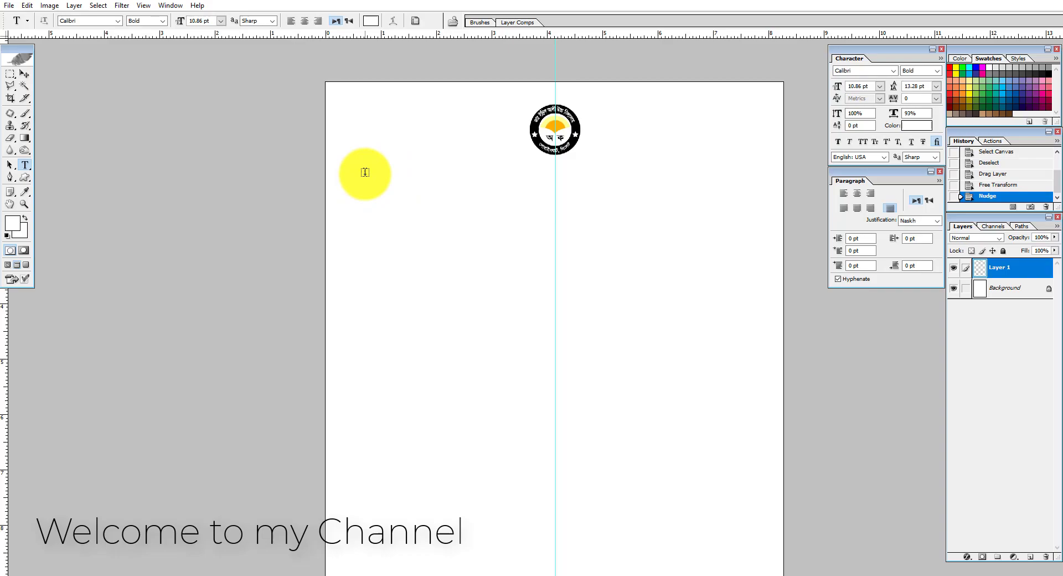
pyautogui.click(364, 172)
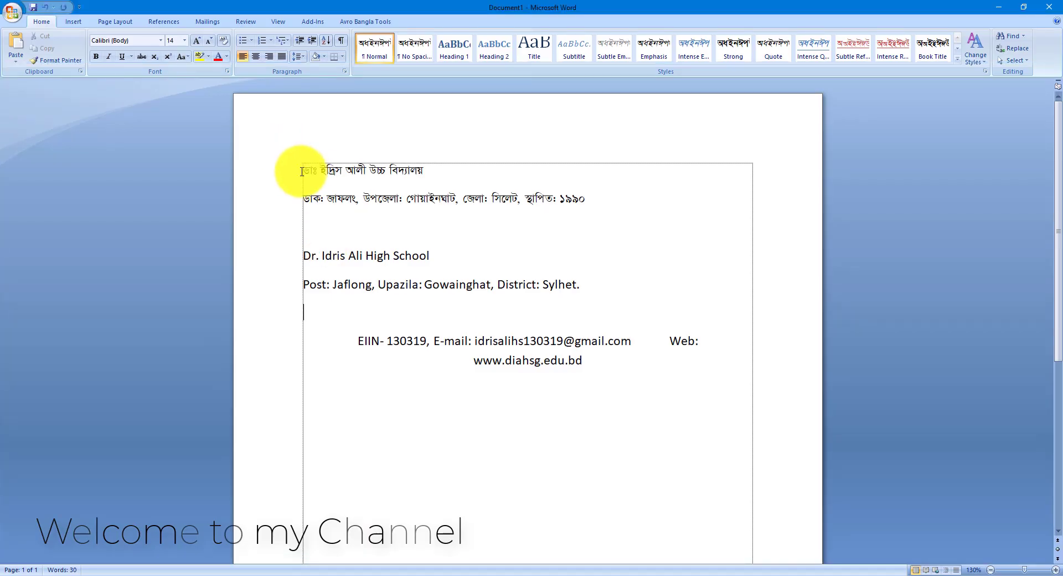
pyautogui.moveTo(304, 171); pyautogui.dragTo(430, 170)
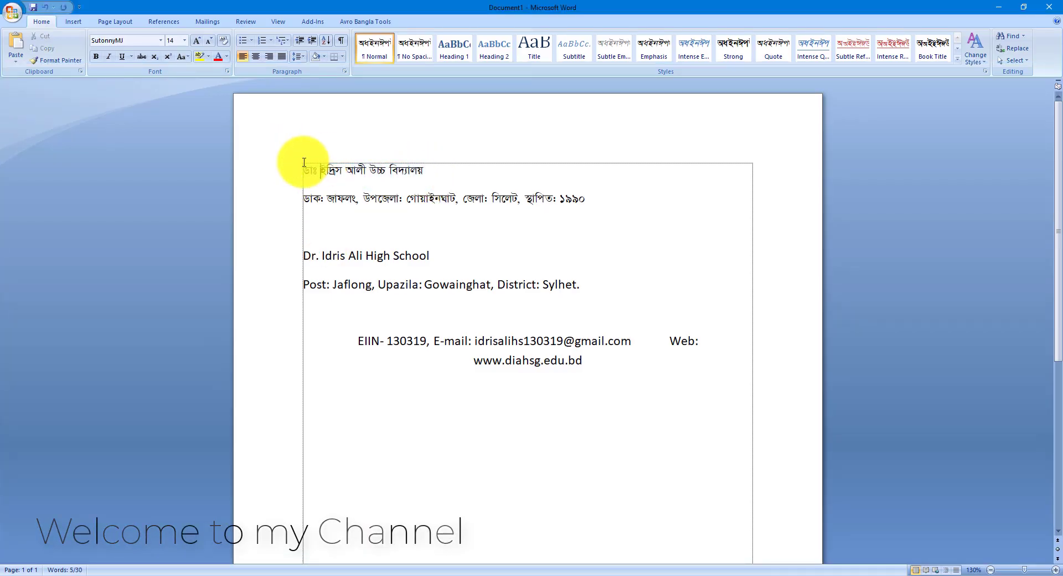
pyautogui.moveTo(302, 166); pyautogui.dragTo(404, 178)
pyautogui.rightClick(408, 178)
pyautogui.click(420, 185)
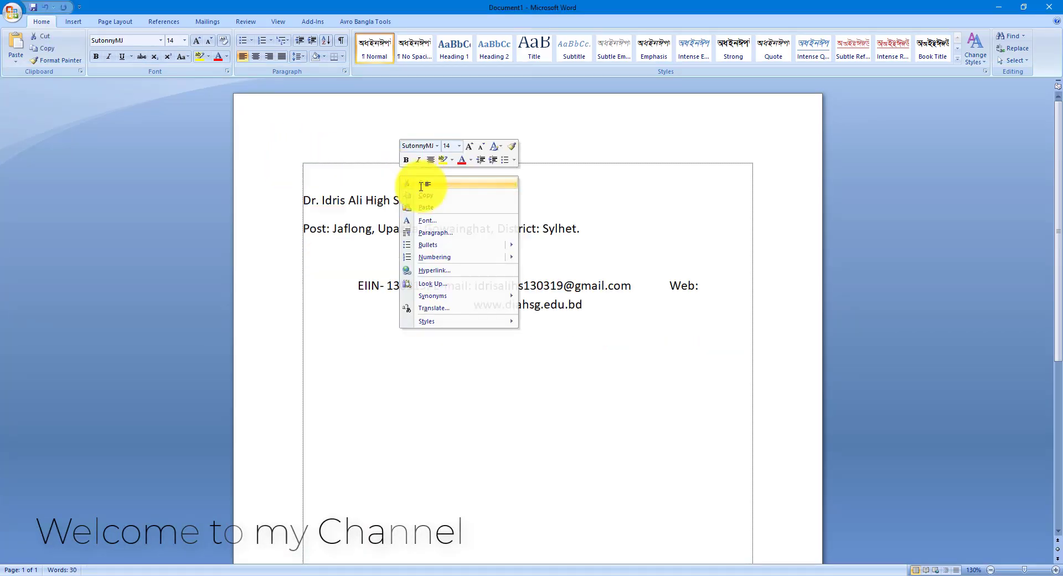
pyautogui.click(998, 7)
pyautogui.hotkey('ctrl', 'v')
# Make the Bengali header black in SutonnyMJ and enlarge the school name line
pyautogui.click(372, 22)
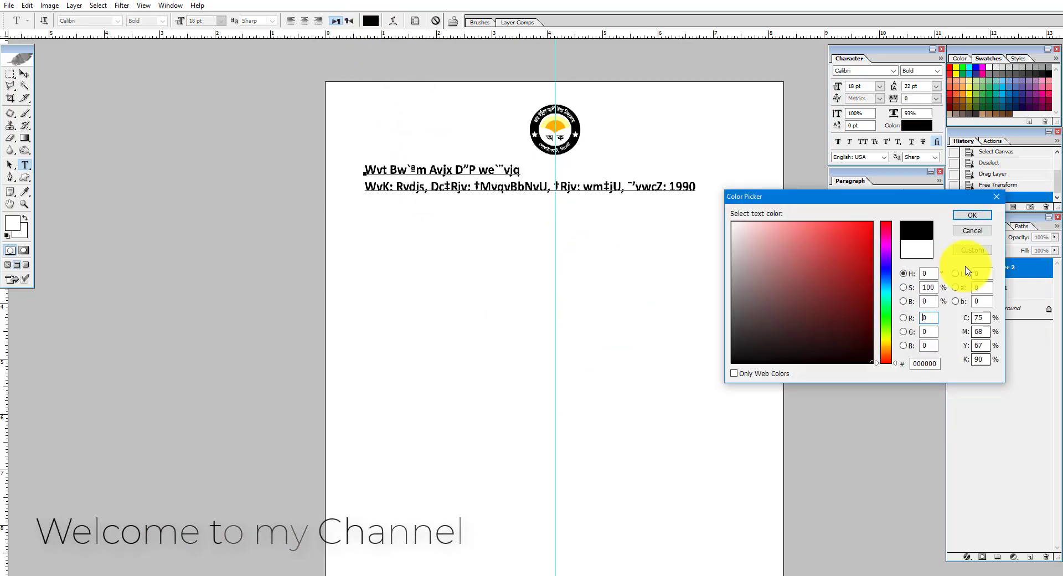
pyautogui.click(973, 218)
pyautogui.click(862, 71)
pyautogui.write('SutonnyMJ')
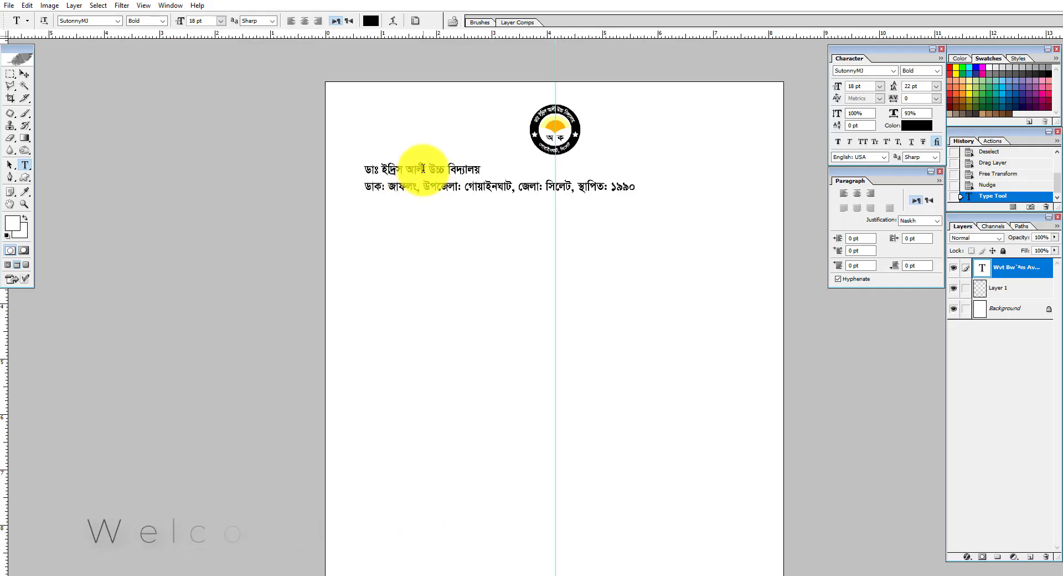
pyautogui.tripleClick(423, 167)
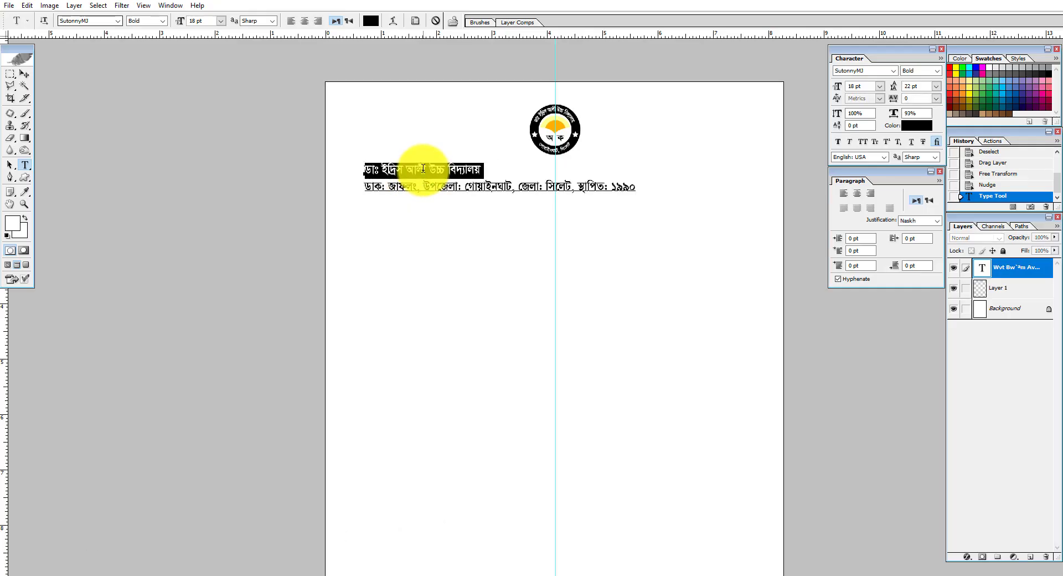
pyautogui.moveTo(837, 87); pyautogui.dragTo(843, 82)
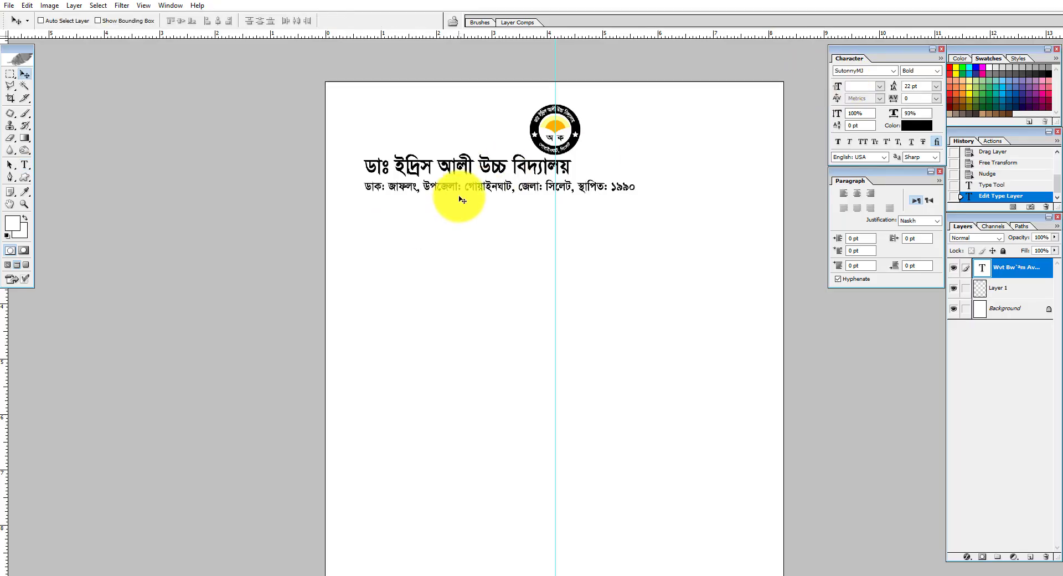
# Move and shrink the Bengali header to sit left of the logo, nudged slightly left
pyautogui.moveTo(463, 201); pyautogui.dragTo(439, 159)
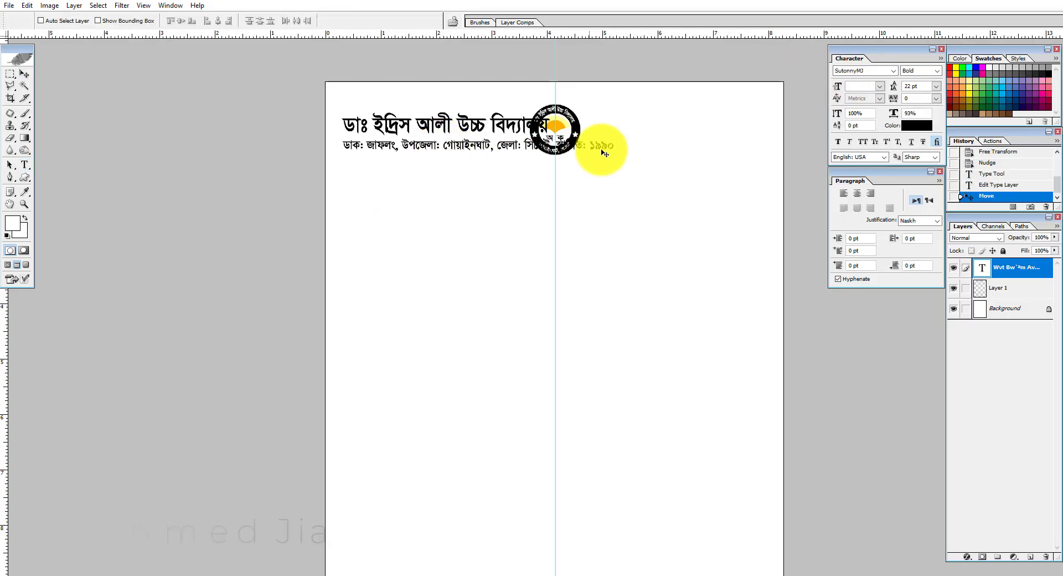
pyautogui.moveTo(605, 146)
pyautogui.mouseDown()
pyautogui.moveTo(530, 137)
pyautogui.moveTo(468, 148)
pyautogui.mouseUp()
pyautogui.press('Return')
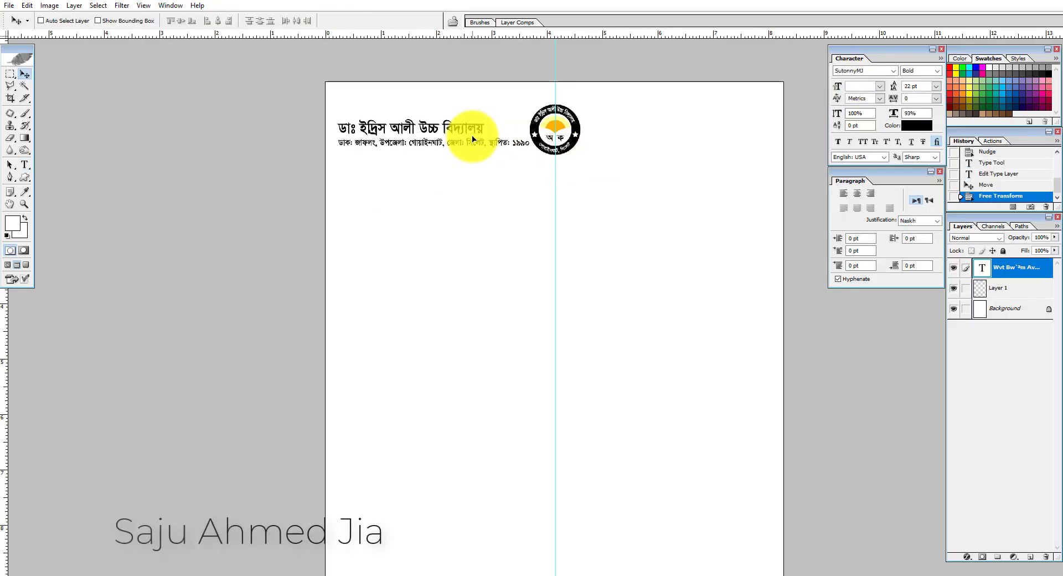
pyautogui.press('t')
pyautogui.click(455, 133)
pyautogui.hotkey('ctrl', 'a')
pyautogui.hotkey('ctrl', 'Return')
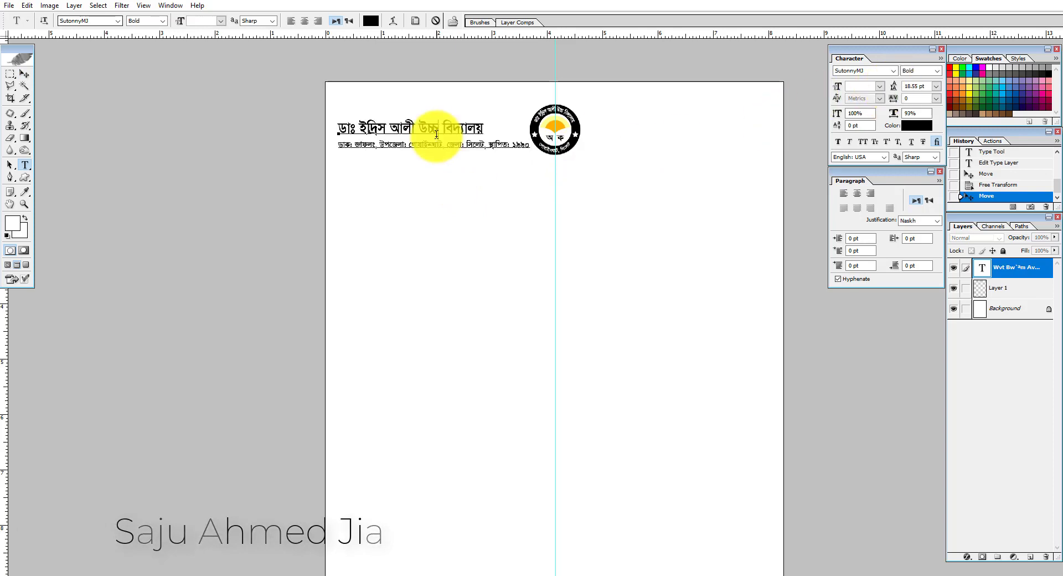
pyautogui.press('v')
pyautogui.press('Left')
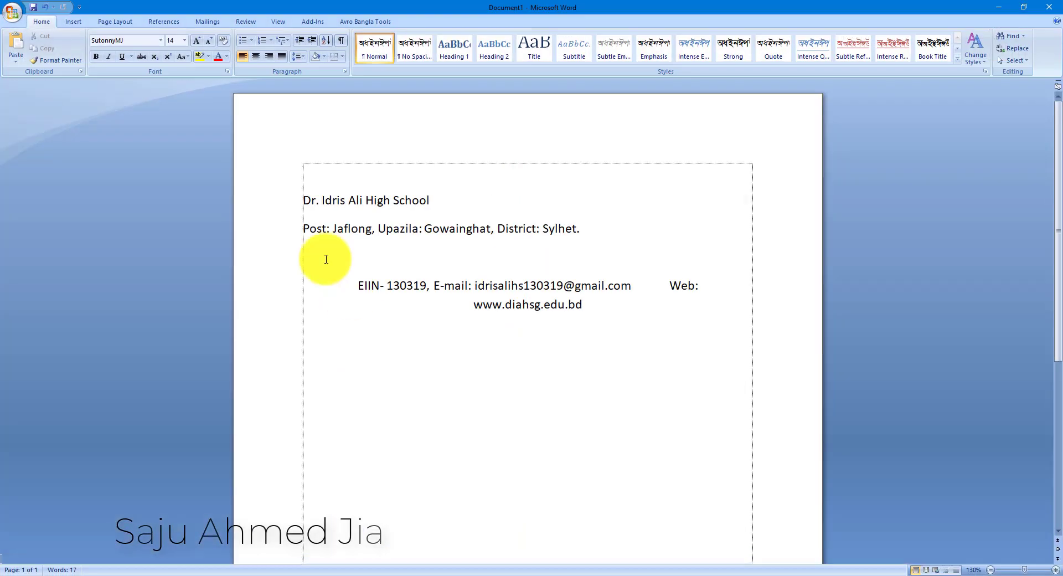
# Cut the English school name and address lines from the Word document
pyautogui.moveTo(303, 200); pyautogui.dragTo(553, 228)
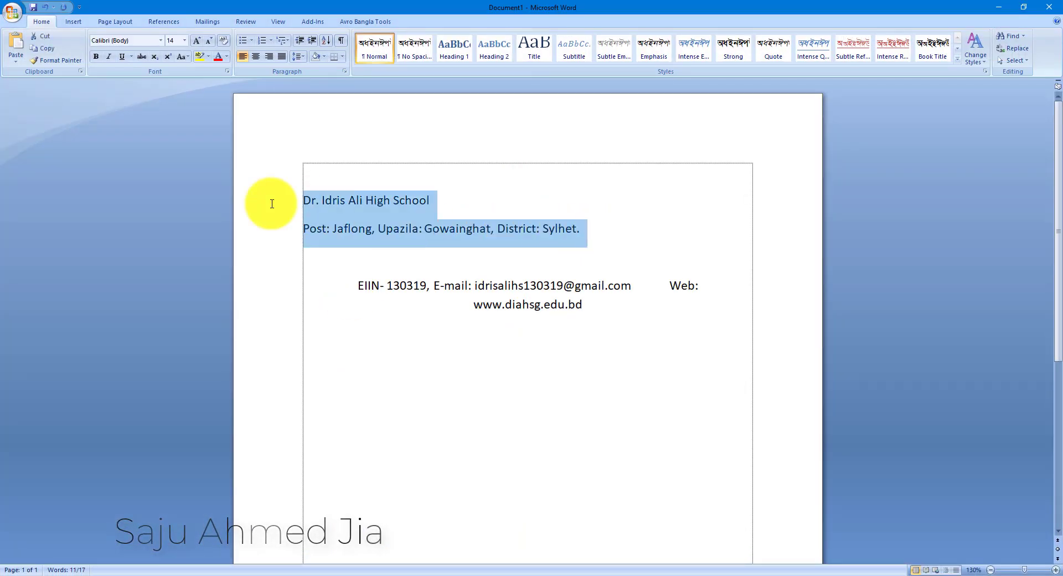
pyautogui.press('Delete')
pyautogui.hotkey('ctrl', 'z')
pyautogui.rightClick(339, 213)
pyautogui.click(351, 237)
pyautogui.click(999, 12)
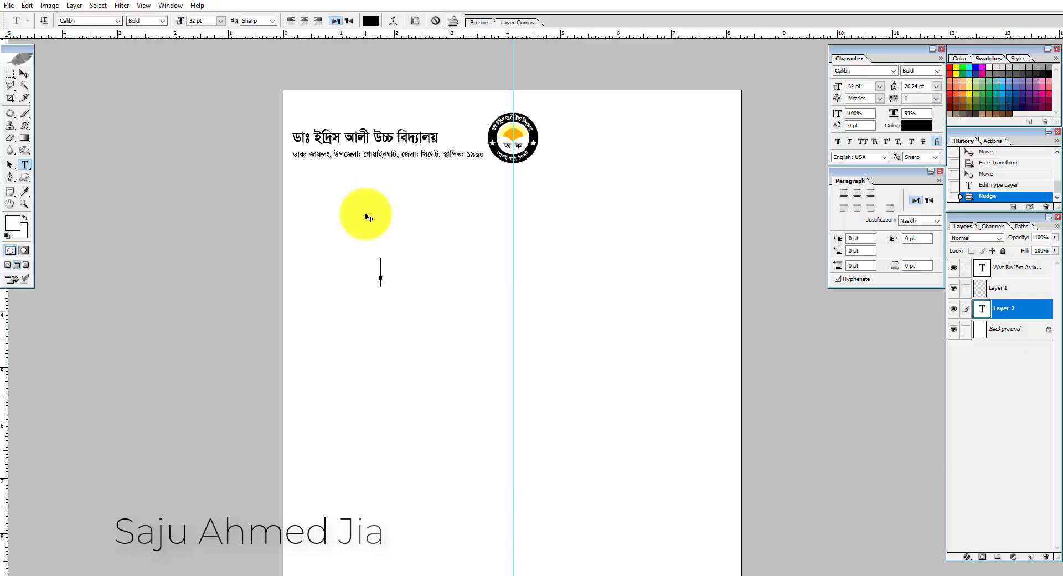
# Paste the English header lines at size 12 and enlarge the school name line
pyautogui.rightClick(382, 274)
pyautogui.click(394, 332)
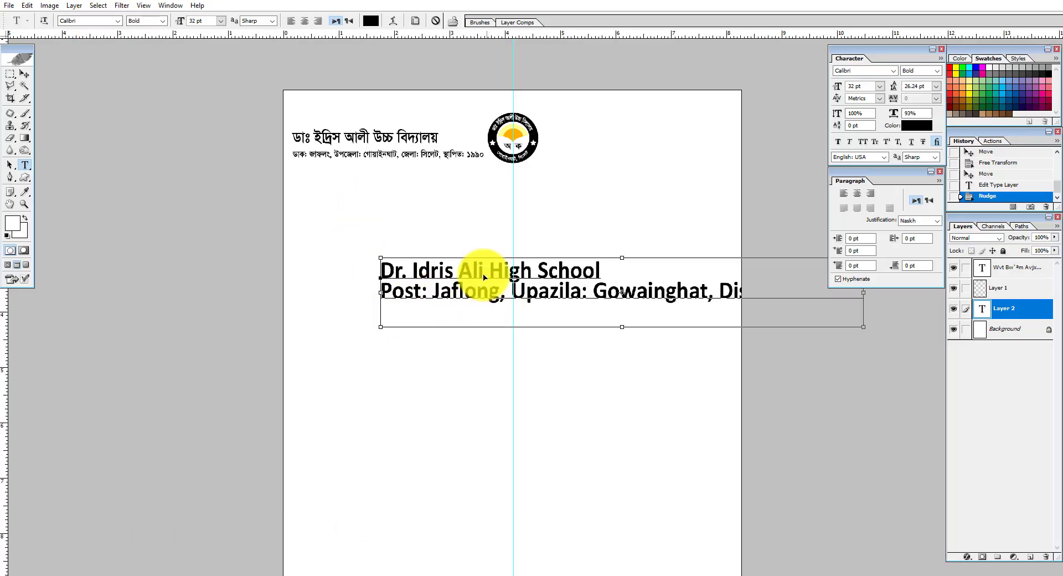
pyautogui.click(858, 86)
pyautogui.hotkey('ctrl', 'a')
pyautogui.write('12')
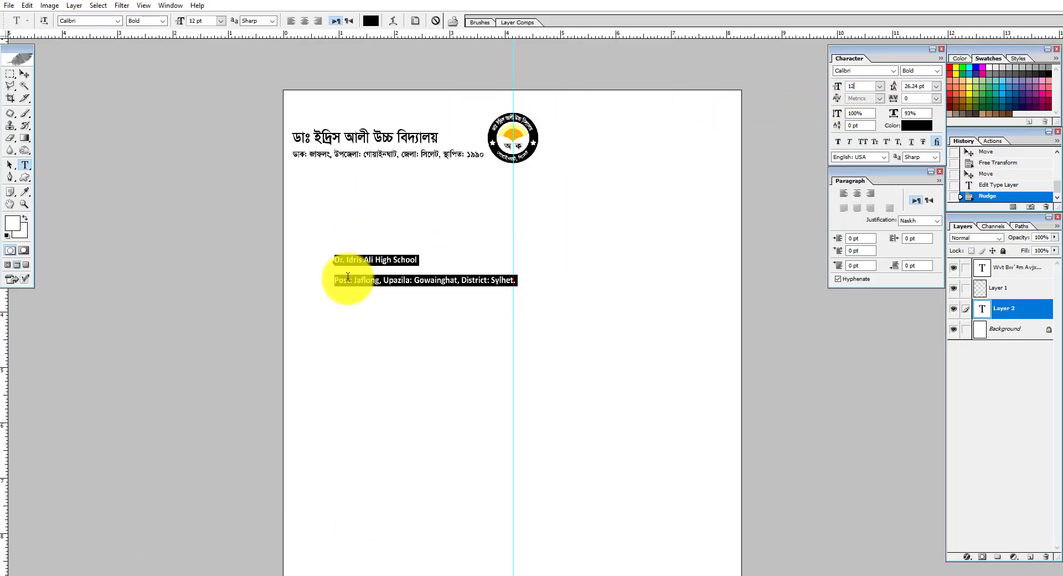
pyautogui.click(336, 260)
pyautogui.moveTo(335, 260); pyautogui.dragTo(419, 261)
pyautogui.moveTo(837, 87); pyautogui.dragTo(845, 88)
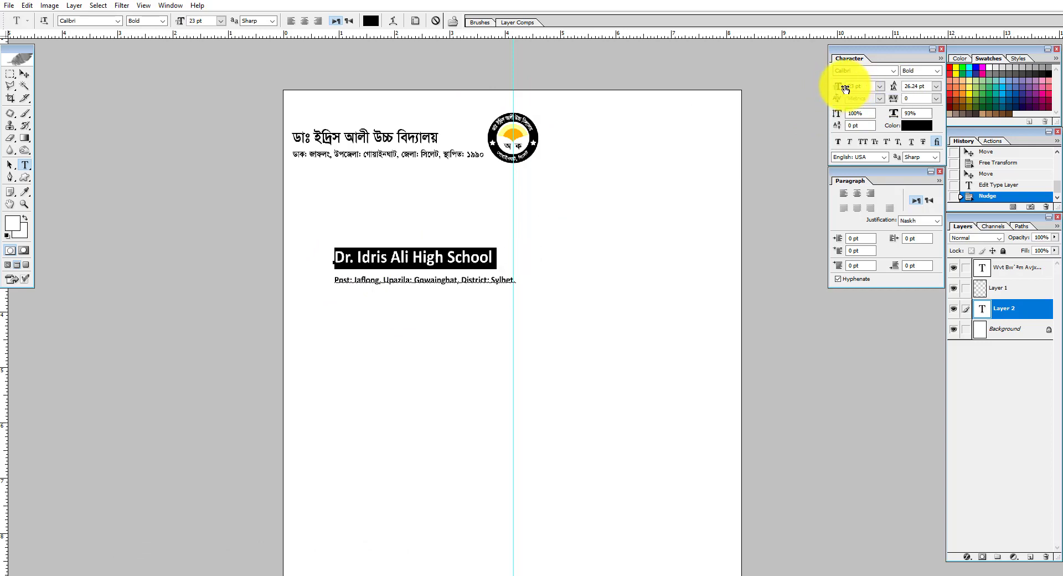
# Adjust the Bengali header's font size and commit the English text
pyautogui.moveTo(292, 138); pyautogui.dragTo(752, 112)
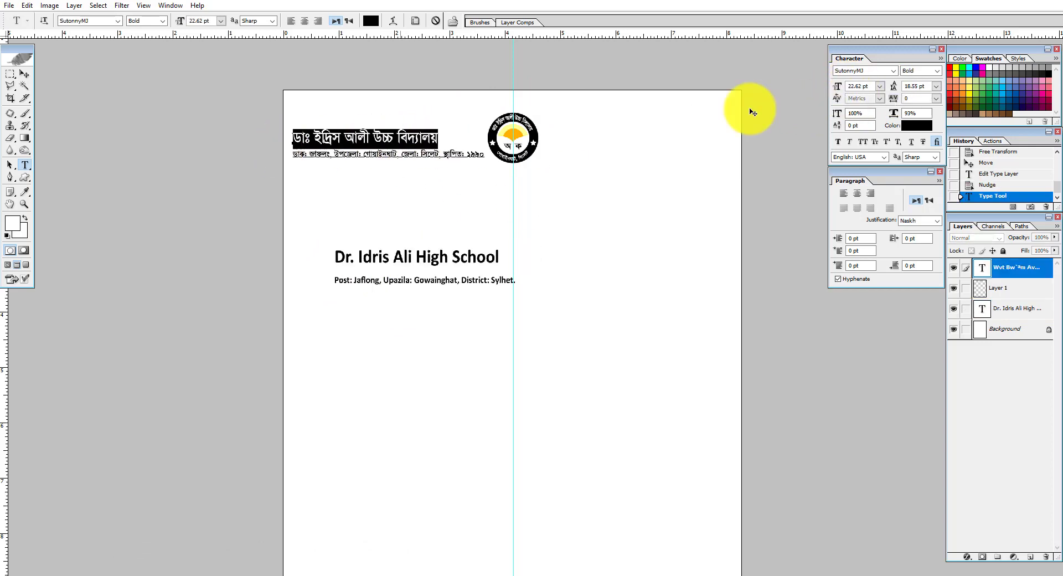
pyautogui.click(852, 87)
pyautogui.write('2')
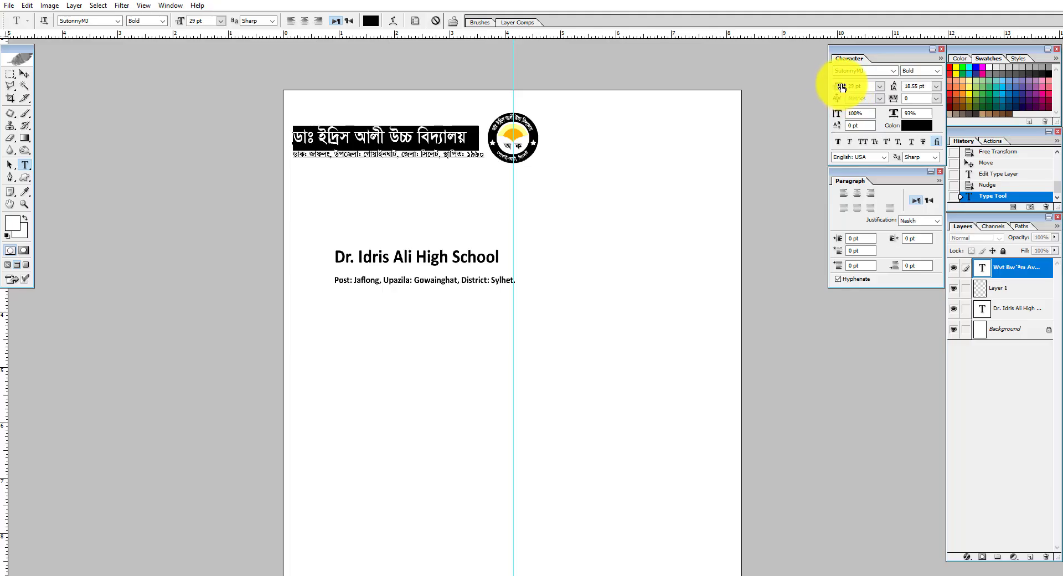
pyautogui.moveTo(334, 255); pyautogui.dragTo(517, 283)
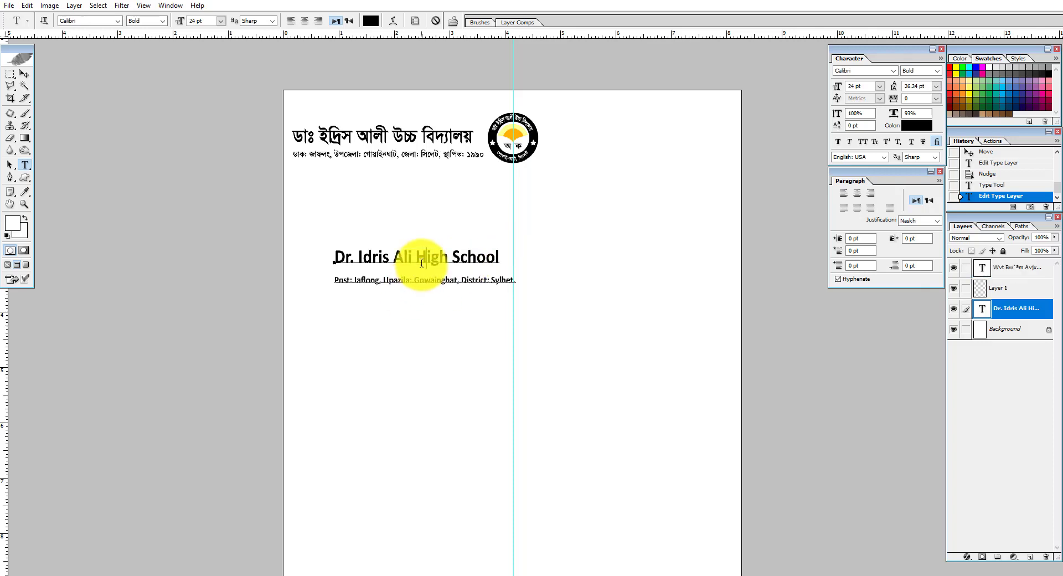
pyautogui.hotkey('ctrl', 'Return')
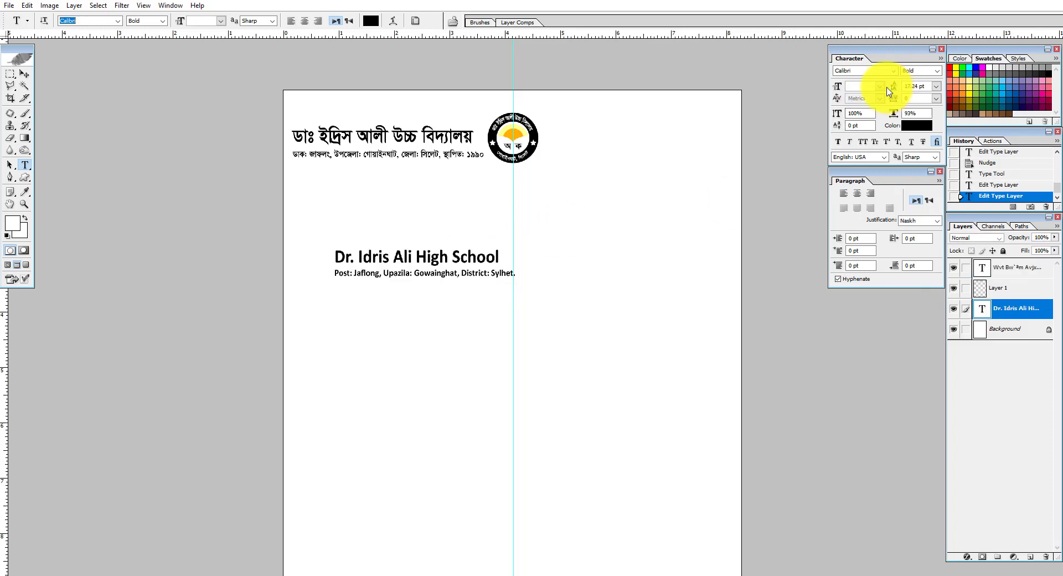
# Move the English header right of the logo and stack the logo layer beneath it
pyautogui.press('v')
pyautogui.moveTo(442, 273); pyautogui.dragTo(658, 155)
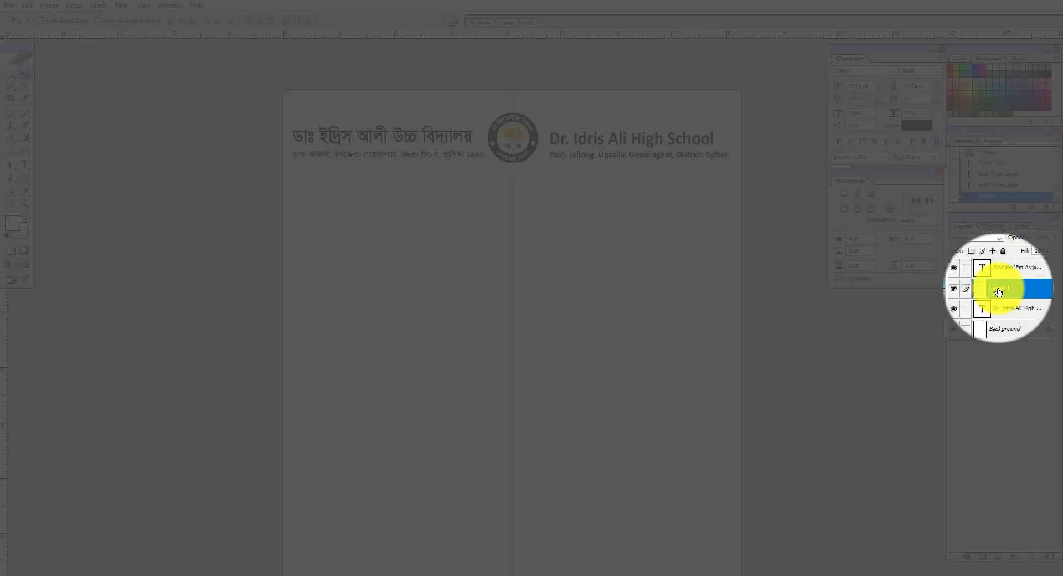
pyautogui.moveTo(996, 288); pyautogui.dragTo(996, 319)
pyautogui.keyDown('ctrl'); pyautogui.click(572, 159); pyautogui.keyUp('ctrl')
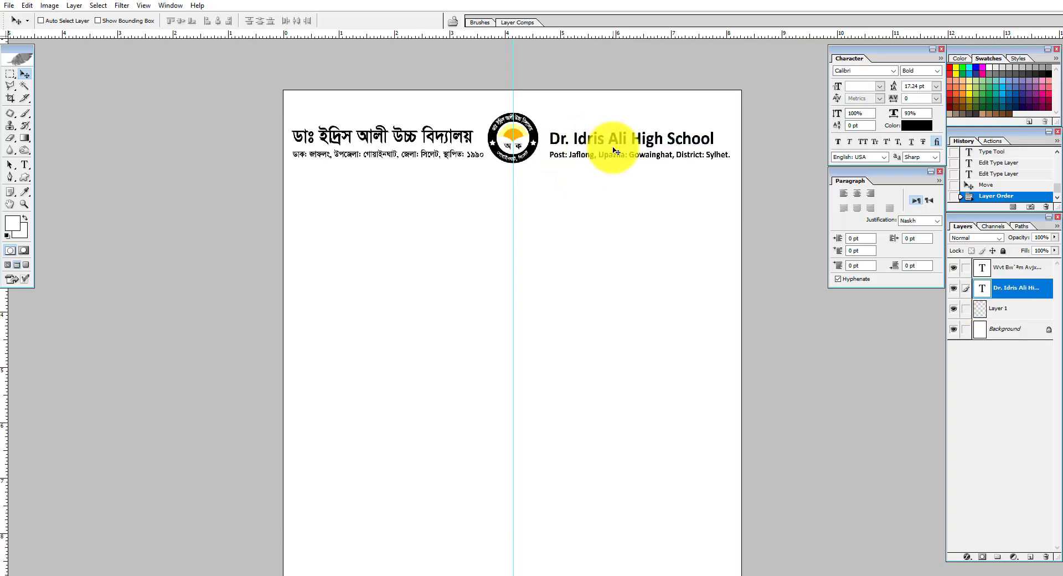
pyautogui.press('Right')
# Copy the EIIN, e-mail and web contact line from Word
pyautogui.rightClick(563, 149)
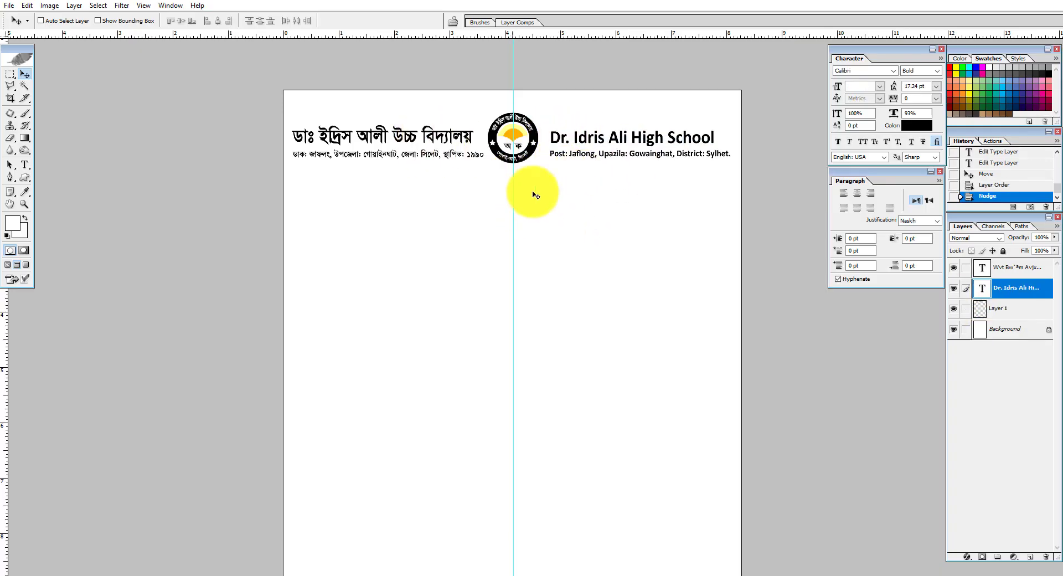
pyautogui.scroll(2, 560, 195)
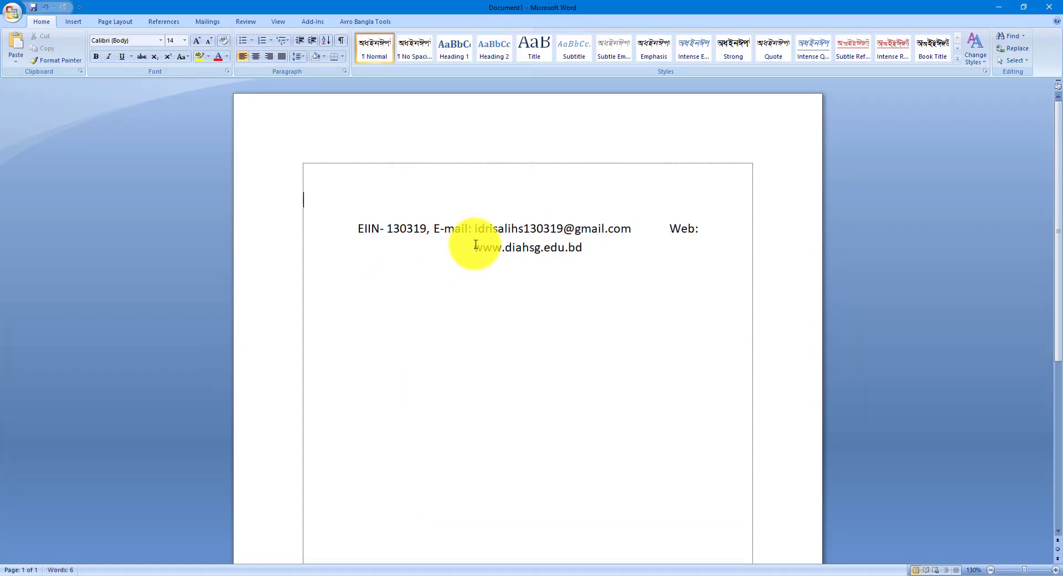
pyautogui.moveTo(358, 228); pyautogui.dragTo(599, 257)
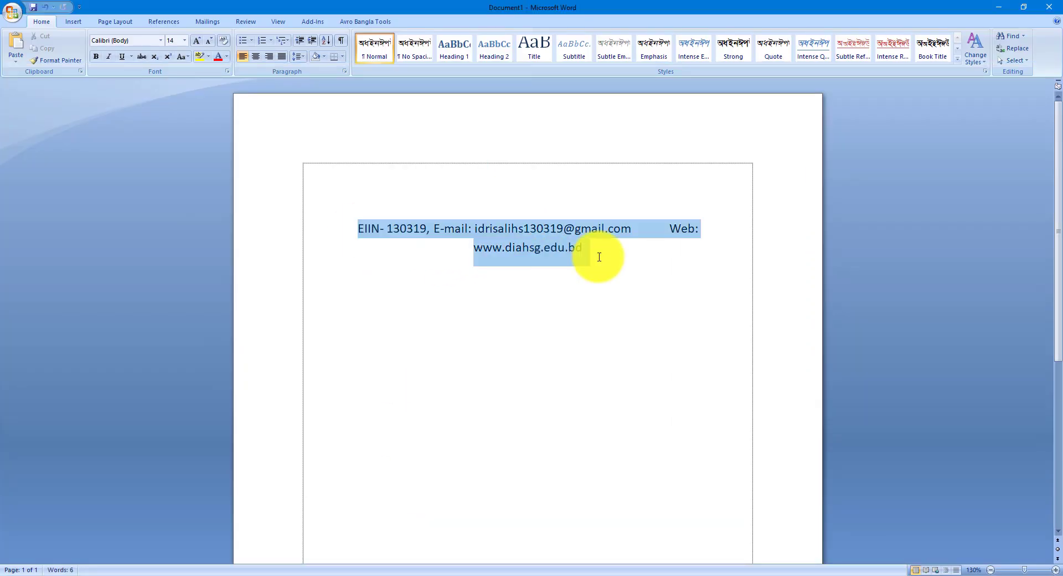
pyautogui.click(998, 7)
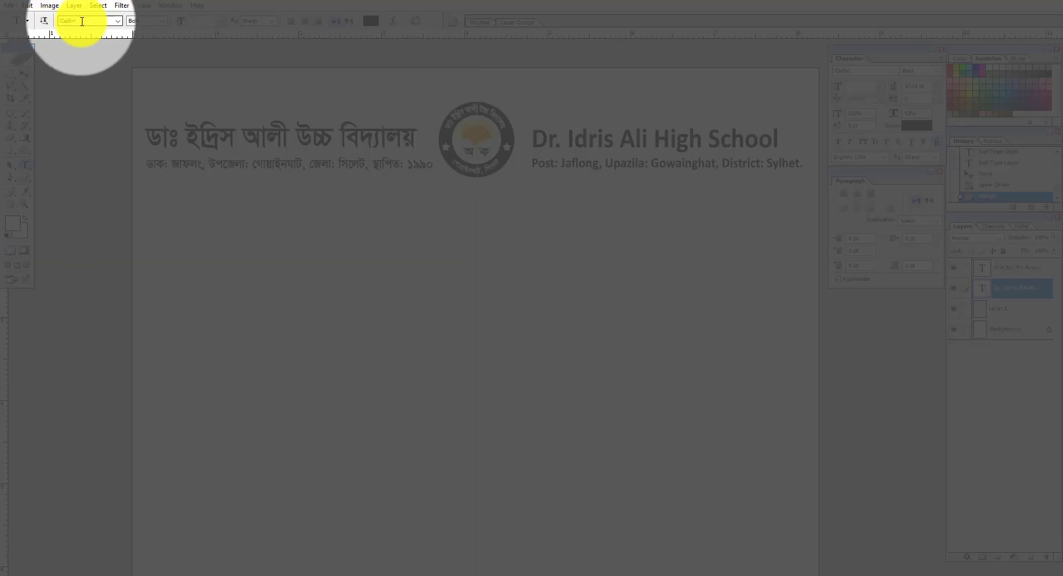
# Paste the contact line as 14 pt text and position it under the header
pyautogui.click(408, 254)
pyautogui.hotkey('ctrl', 'v')
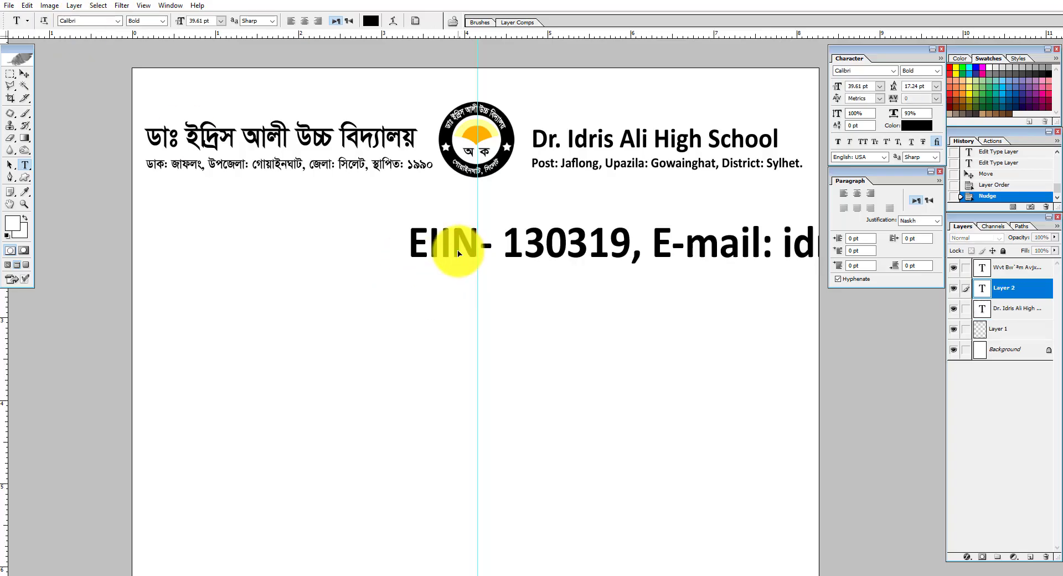
pyautogui.moveTo(457, 253)
pyautogui.mouseDown()
pyautogui.moveTo(434, 278)
pyautogui.moveTo(432, 195)
pyautogui.mouseUp()
pyautogui.doubleClick(861, 86)
pyautogui.write('14')
pyautogui.press('Return')
pyautogui.hotkey('ctrl', 't')
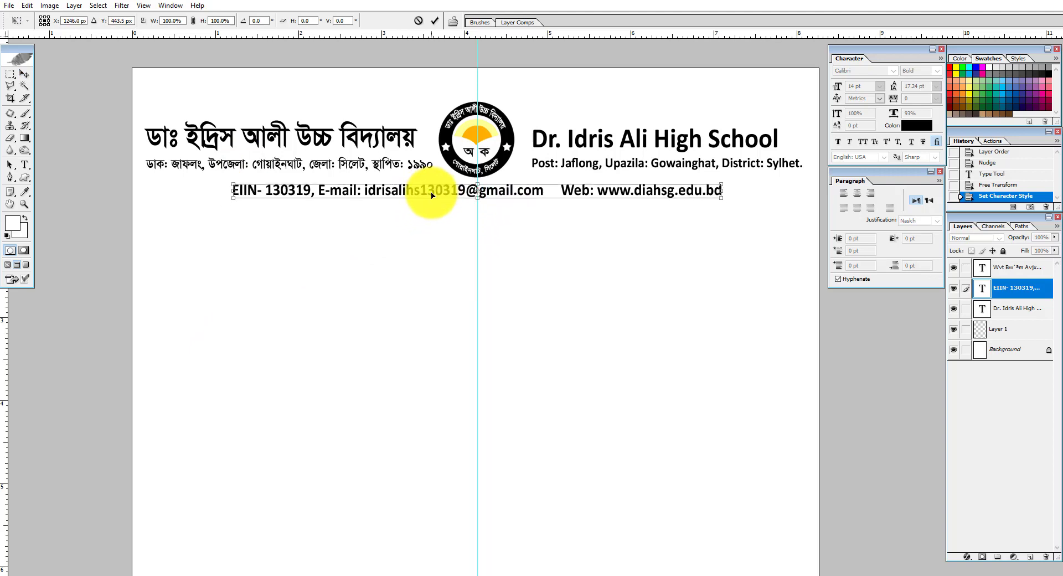
pyautogui.press('Return')
pyautogui.press('Up')
pyautogui.hotkey('ctrl', '-')
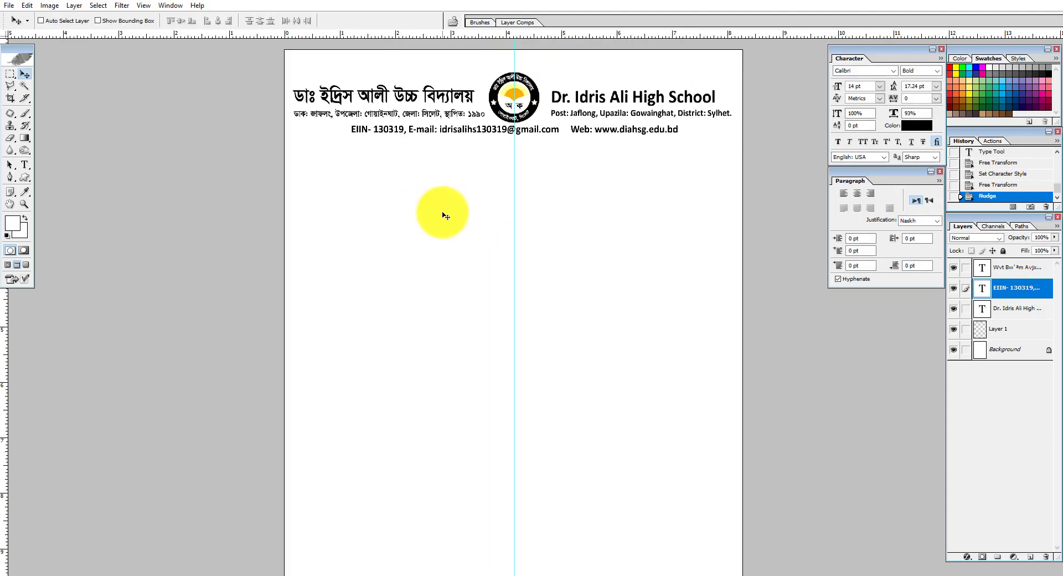
# Nudge the logo higher and align the English heading with the horizontal guide
pyautogui.keyDown('ctrl'); pyautogui.click(534, 99); pyautogui.keyUp('ctrl')
pyautogui.press('Up')
pyautogui.moveTo(589, 172); pyautogui.dragTo(588, 178)
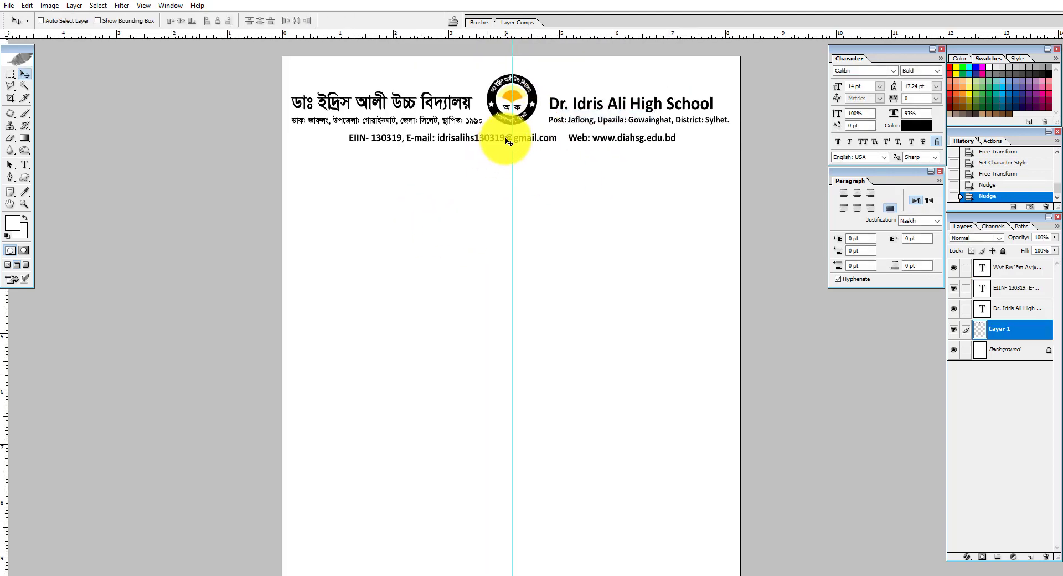
pyautogui.hotkey('ctrl', '+')
pyautogui.press('Tab')
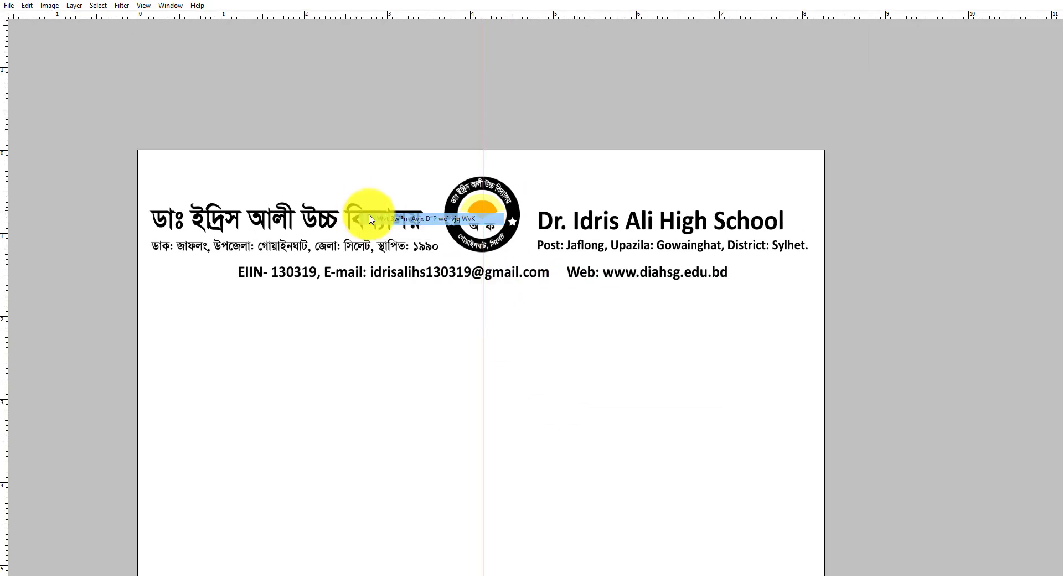
pyautogui.keyDown('ctrl'); pyautogui.click(370, 219); pyautogui.keyUp('ctrl')
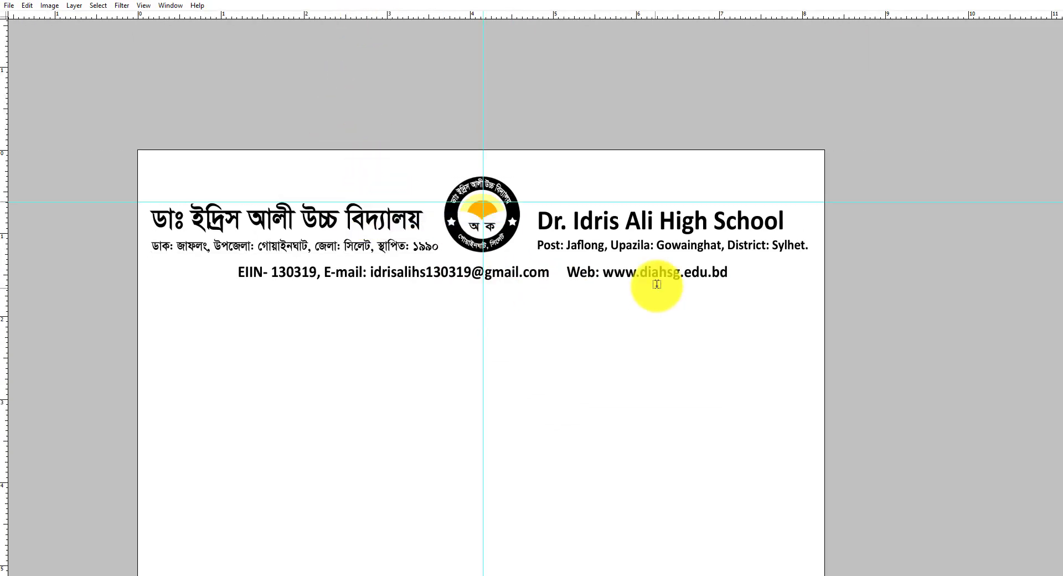
pyautogui.moveTo(624, 237); pyautogui.dragTo(628, 222)
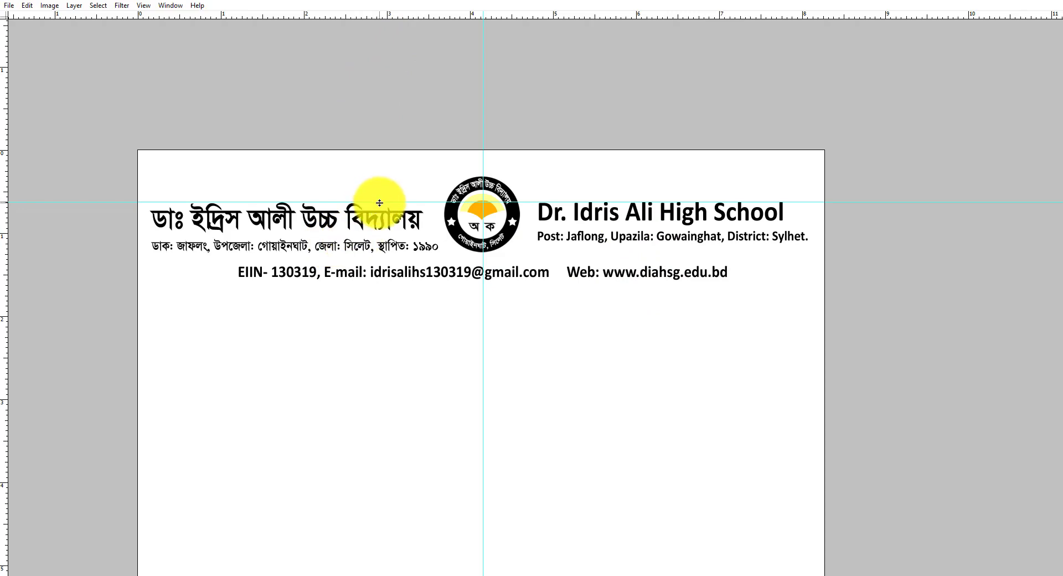
pyautogui.hotkey('ctrl', 'z')
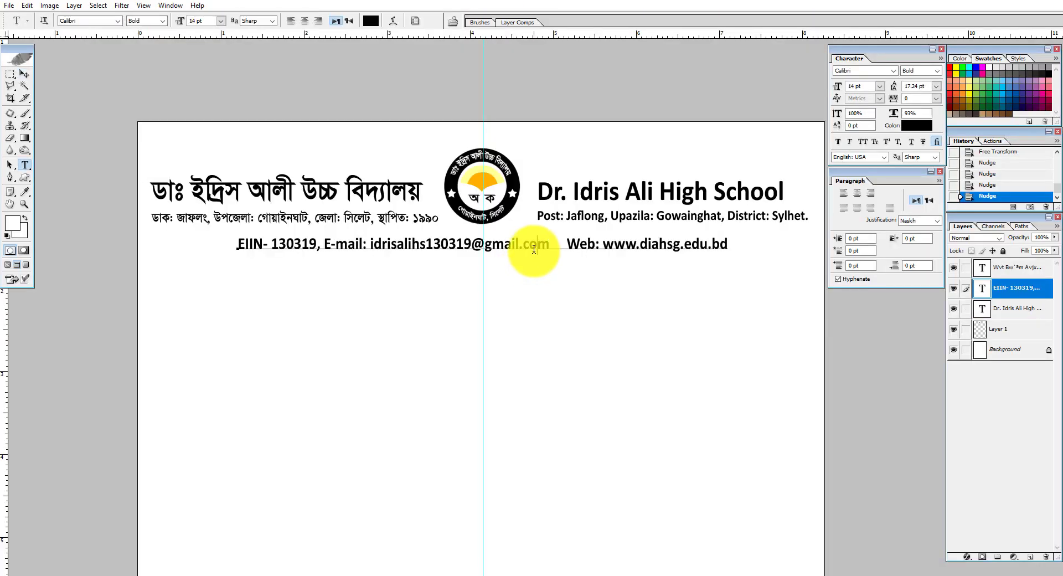
# Change the contact line from bold to Regular weight
pyautogui.click(936, 70)
pyautogui.click(913, 78)
pyautogui.press('v')
pyautogui.keyDown('ctrl'); pyautogui.click(560, 321); pyautogui.keyUp('ctrl')
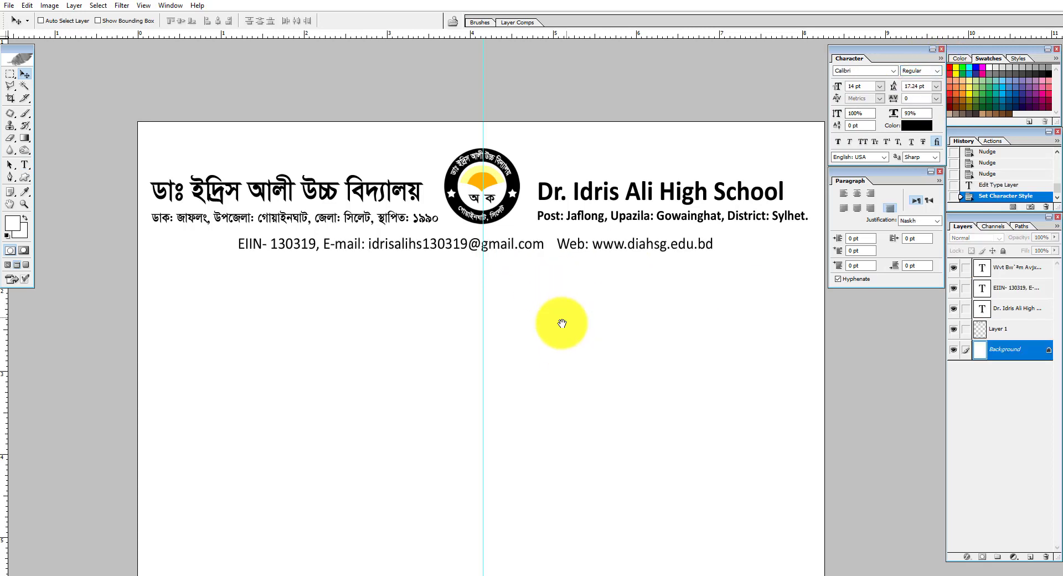
pyautogui.scroll(-1, 560, 320)
# Fill a full-width black bar on a new layer just beneath the contact line
pyautogui.press('m')
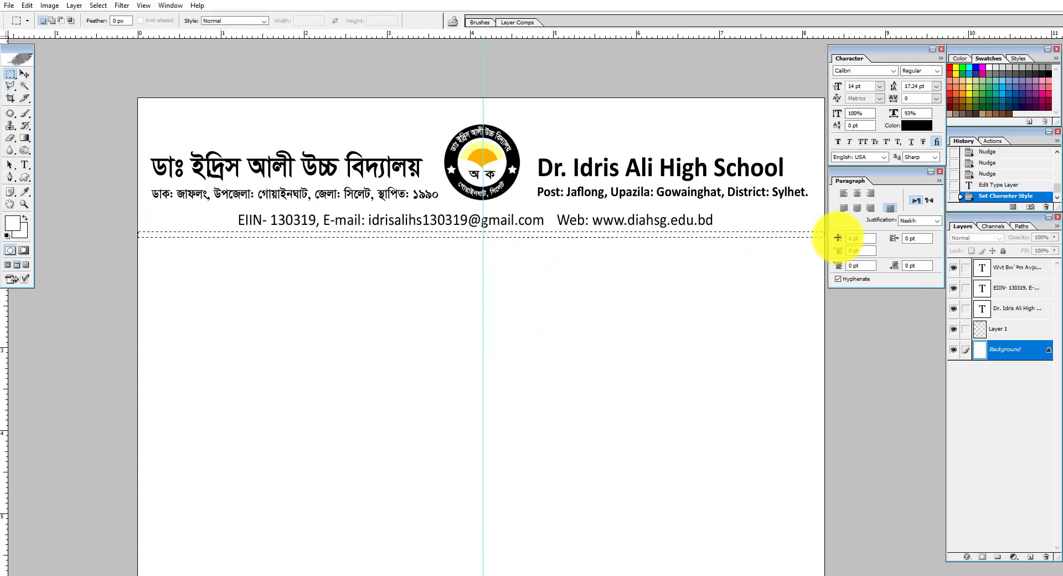
pyautogui.moveTo(837, 235); pyautogui.dragTo(838, 235)
pyautogui.hotkey('ctrl', 'd')
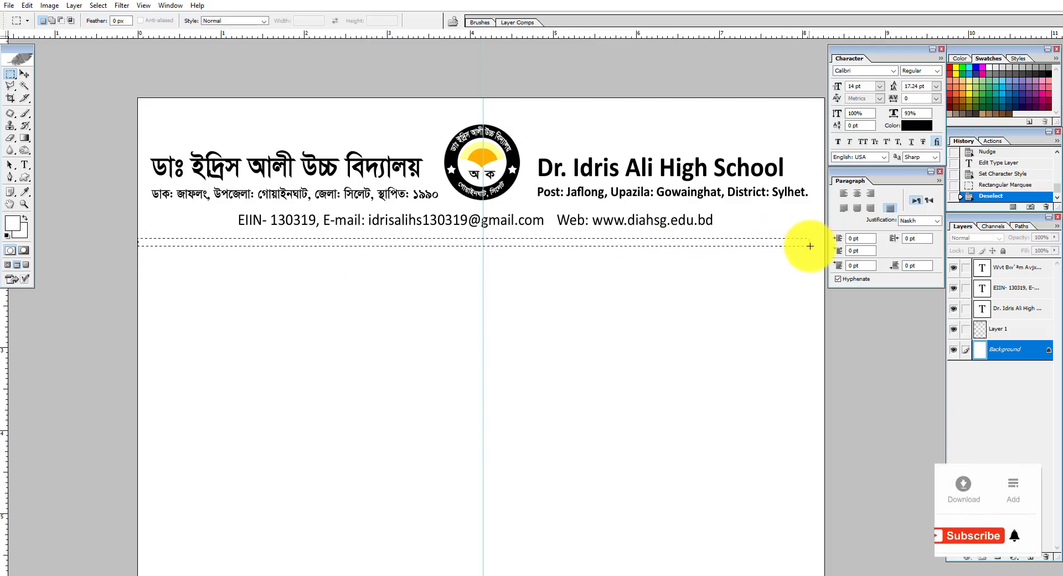
pyautogui.moveTo(127, 228); pyautogui.dragTo(833, 243)
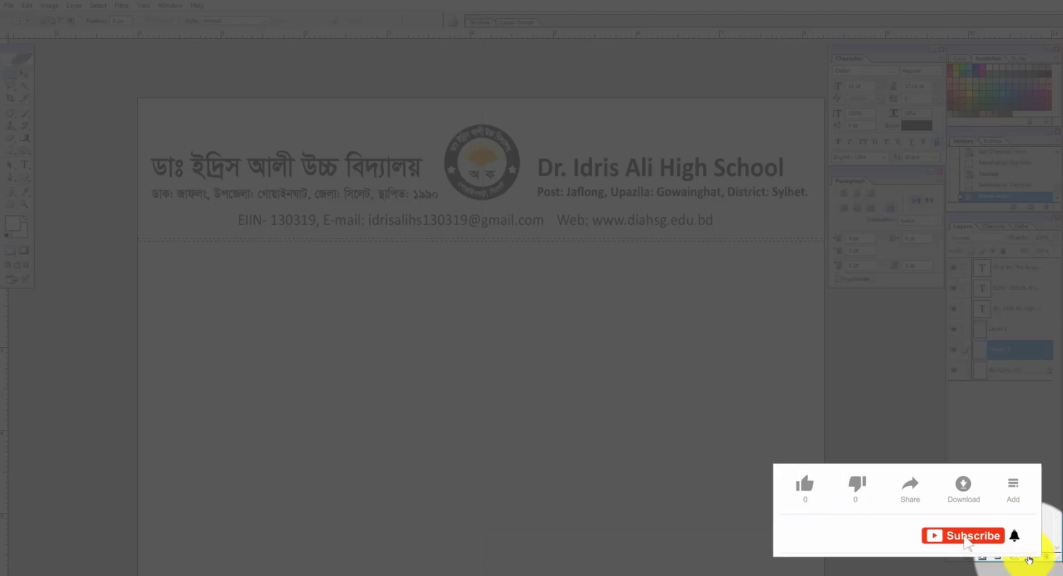
pyautogui.click(21, 231)
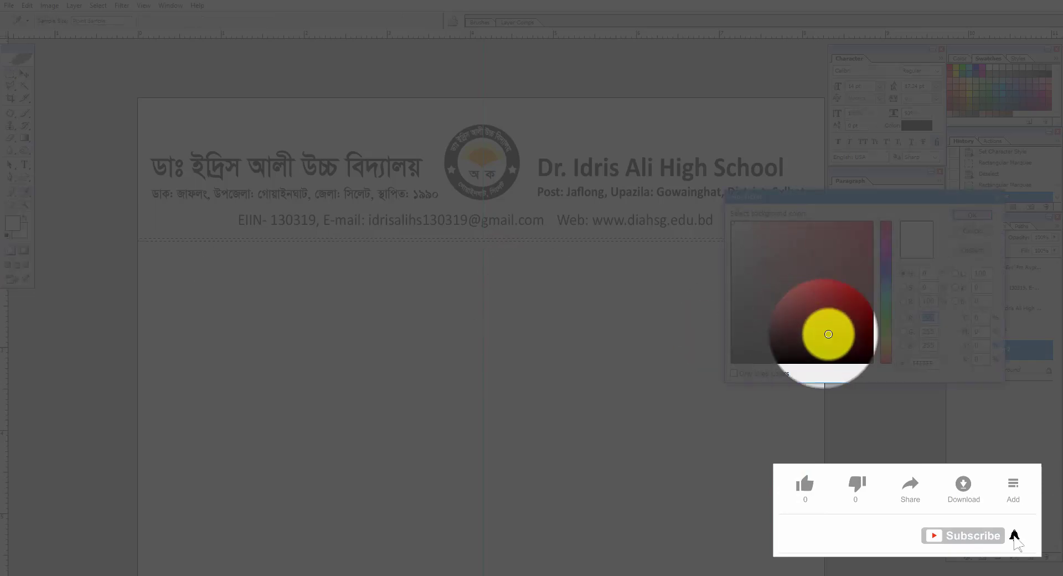
pyautogui.click(971, 214)
pyautogui.hotkey('ctrl', 'BackSpace')
pyautogui.hotkey('ctrl', 'd')
pyautogui.hotkey('ctrl', '+')
pyautogui.hotkey('ctrl', '+')
pyautogui.hotkey('ctrl', '+')
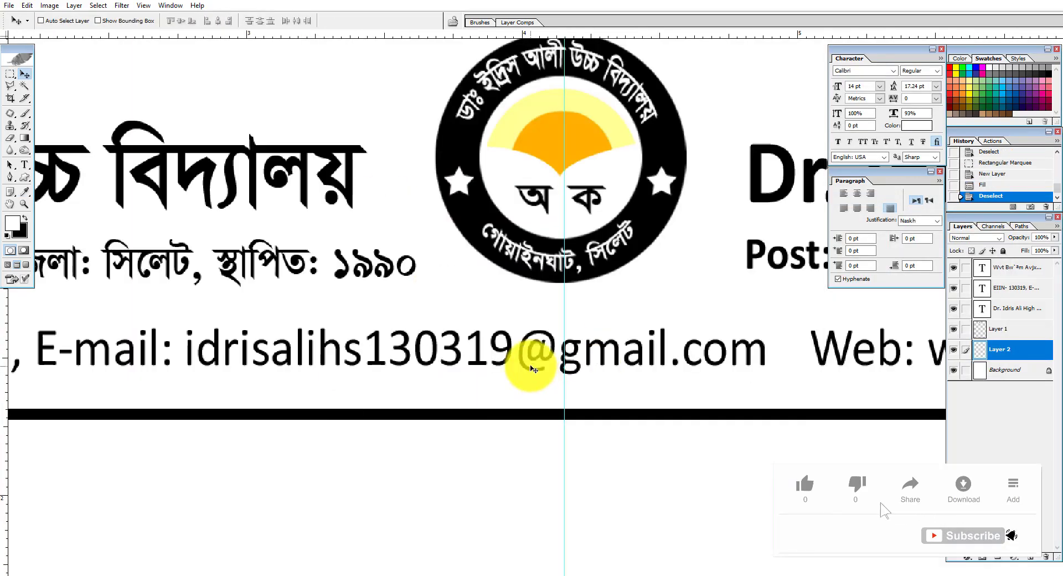
pyautogui.moveTo(569, 415)
pyautogui.mouseDown()
pyautogui.moveTo(546, 410)
pyautogui.moveTo(559, 431)
pyautogui.mouseUp()
# Add a thinner second black bar below the first to form a double rule
pyautogui.hotkey('ctrl', 't')
pyautogui.press('Return')
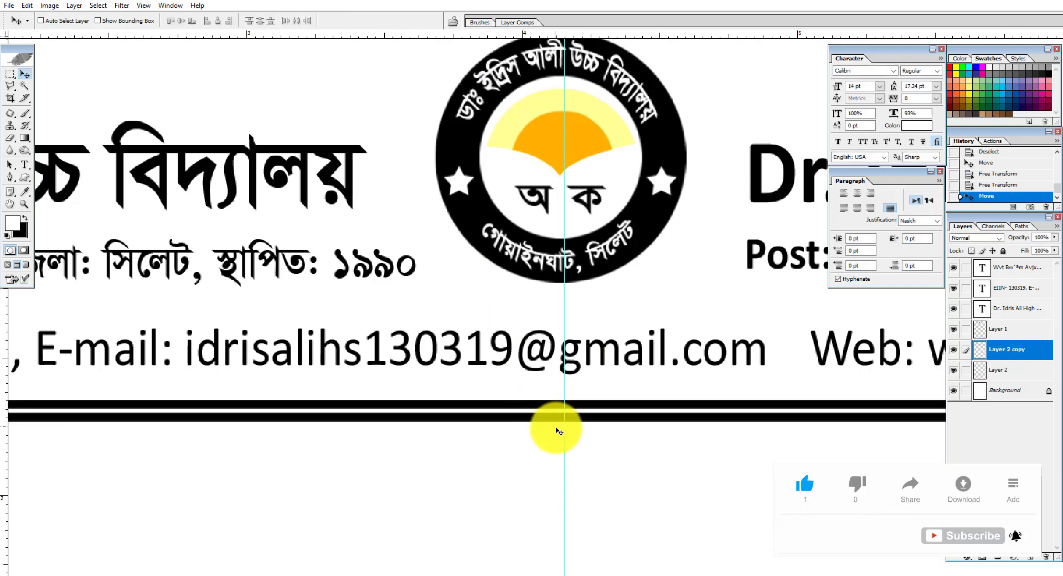
pyautogui.hotkey('ctrl', 't')
pyautogui.press('Return')
pyautogui.hotkey('ctrl', '-')
pyautogui.hotkey('ctrl', '-')
pyautogui.hotkey('ctrl', '-')
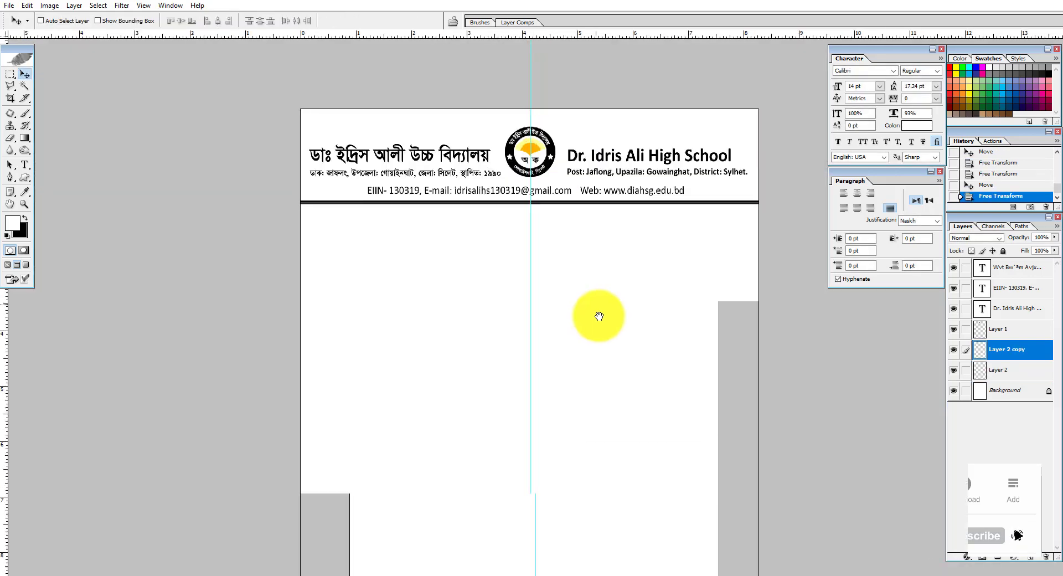
pyautogui.hotkey('ctrl', '+')
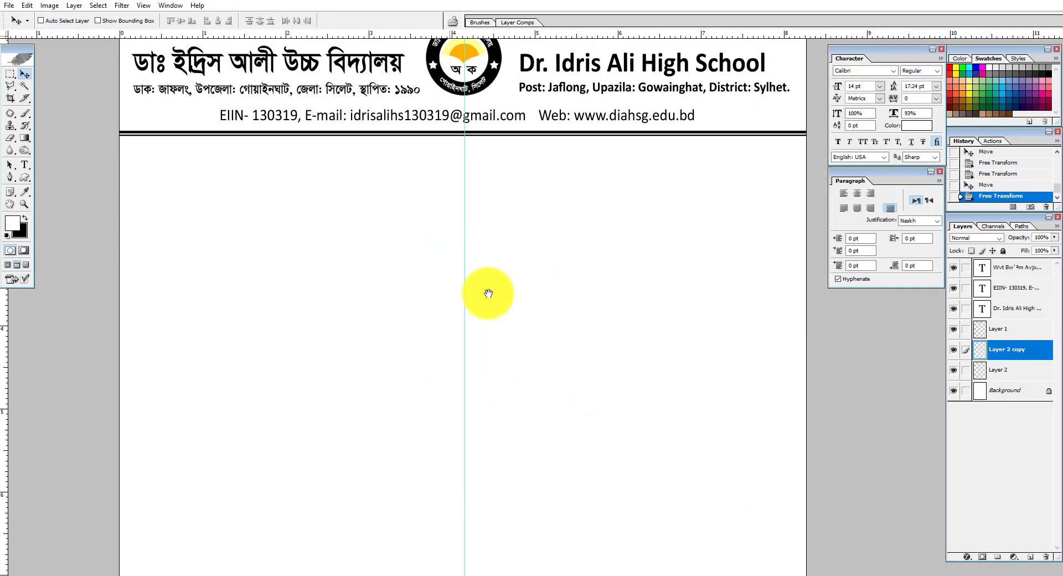
pyautogui.hotkey('ctrl', '-')
pyautogui.hotkey('ctrl', '-')
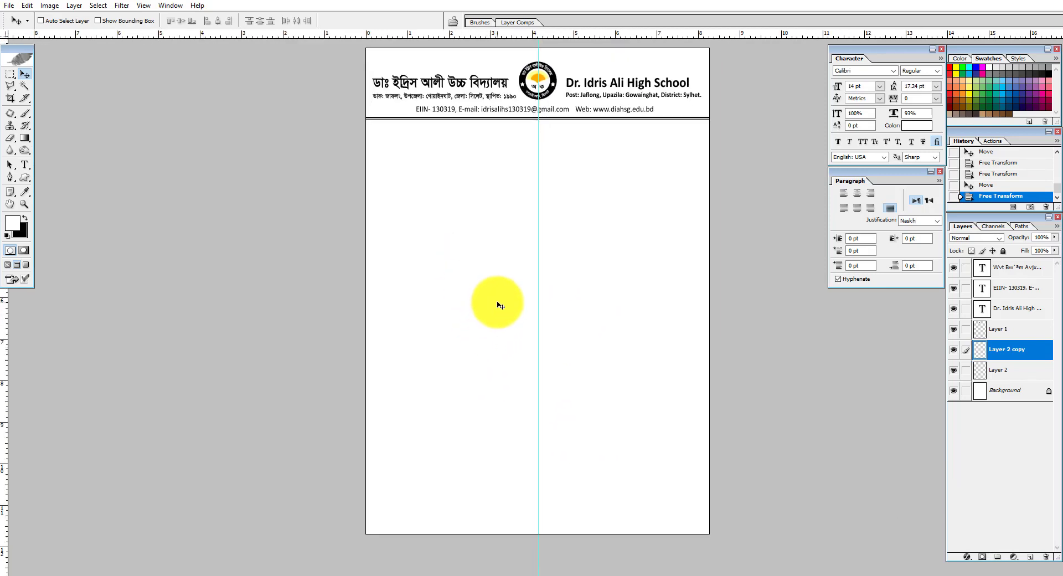
pyautogui.scroll(2, 500, 271)
# Type the সূত্র: reference label and place it at the top left below the rules
pyautogui.press('t')
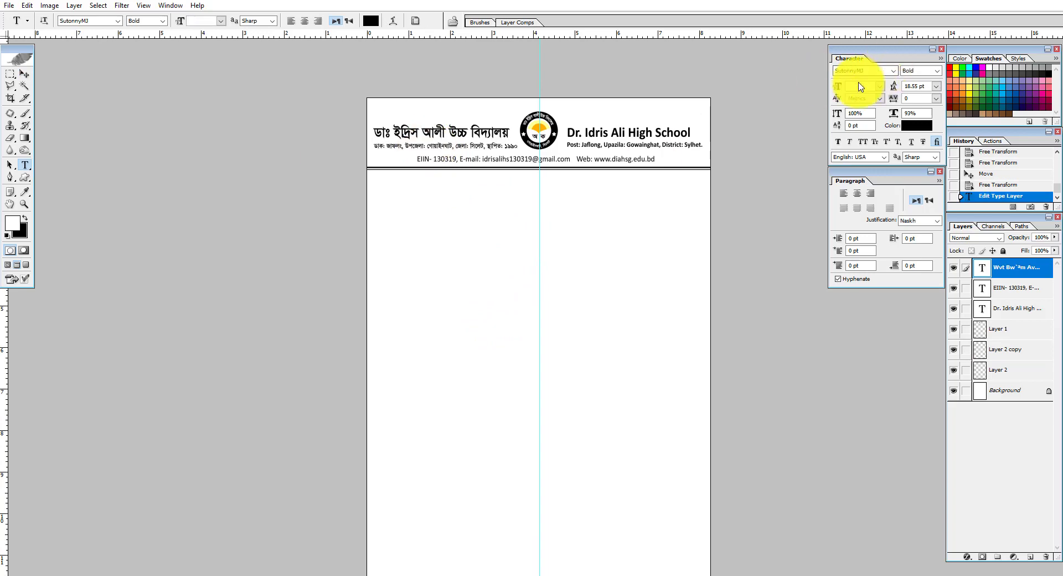
pyautogui.click(424, 211)
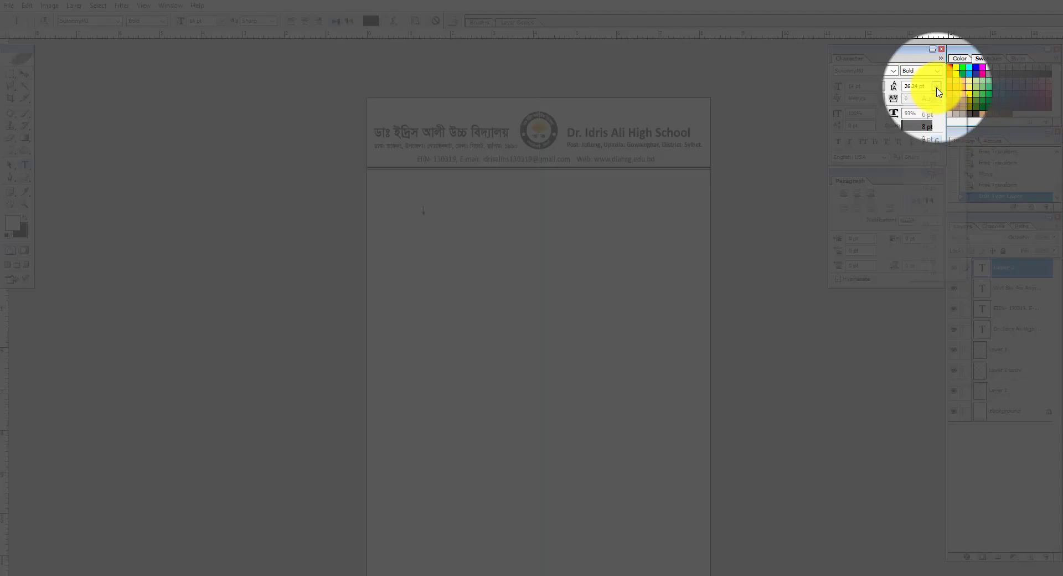
pyautogui.hotkey('ctrl', '+')
pyautogui.write('সূত্র:')
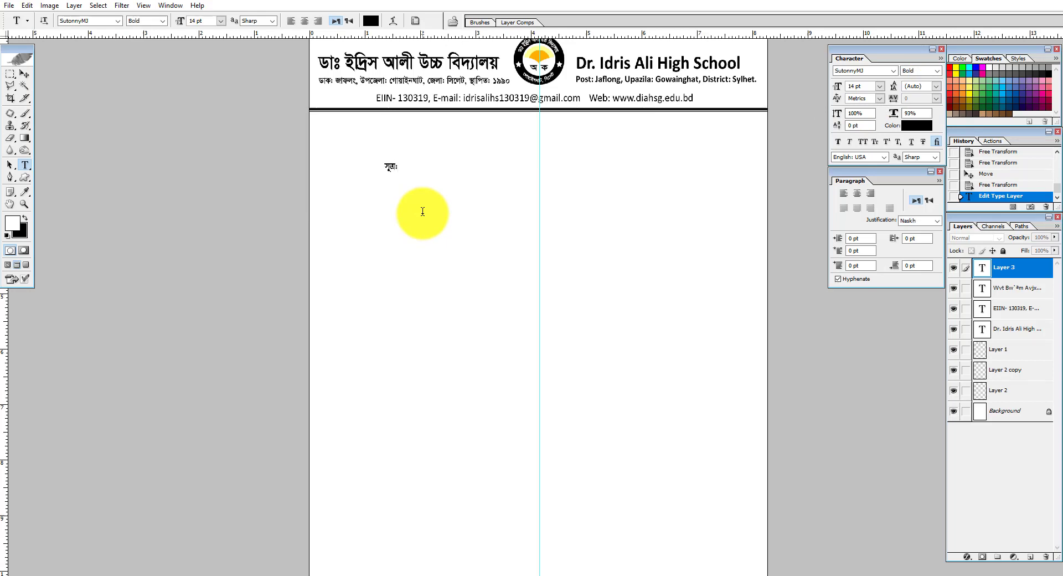
pyautogui.hotkey('ctrl', 'Return')
pyautogui.press('v')
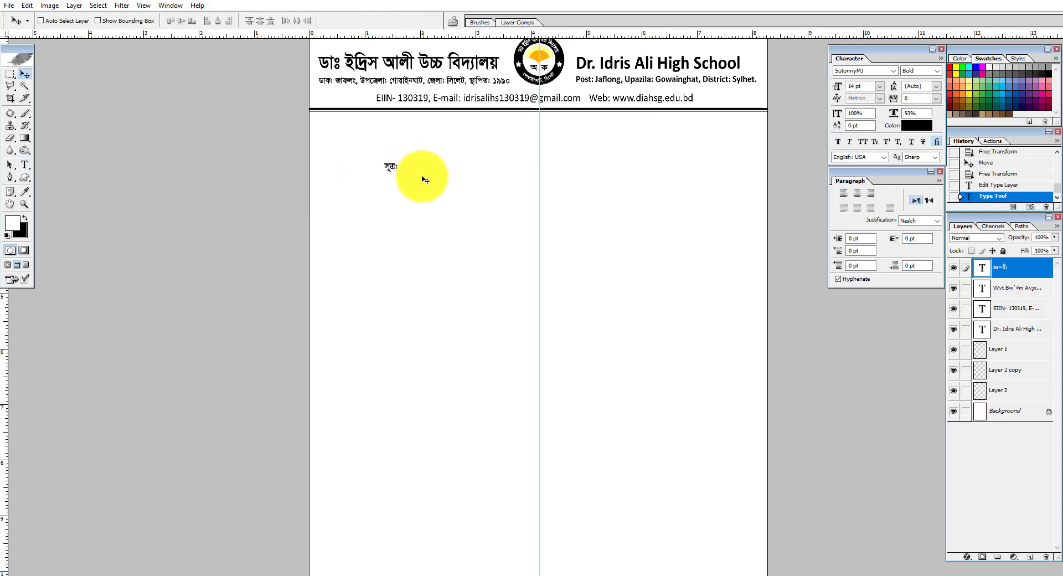
pyautogui.moveTo(415, 176); pyautogui.dragTo(374, 150)
# Duplicate the label as তারিখ: on the right, then copy it again to the centre
pyautogui.press('t')
pyautogui.doubleClick(660, 139)
pyautogui.moveTo(653, 149); pyautogui.dragTo(564, 284)
pyautogui.hotkey('ctrl', 'Return')
pyautogui.press('v')
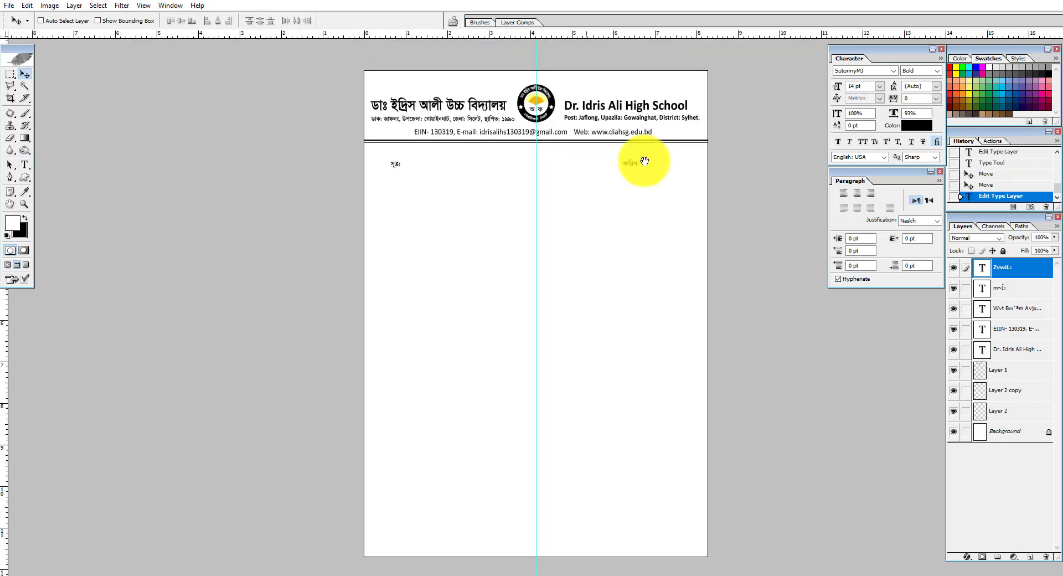
pyautogui.moveTo(485, 253); pyautogui.dragTo(485, 253)
pyautogui.press('t')
pyautogui.doubleClick(480, 238)
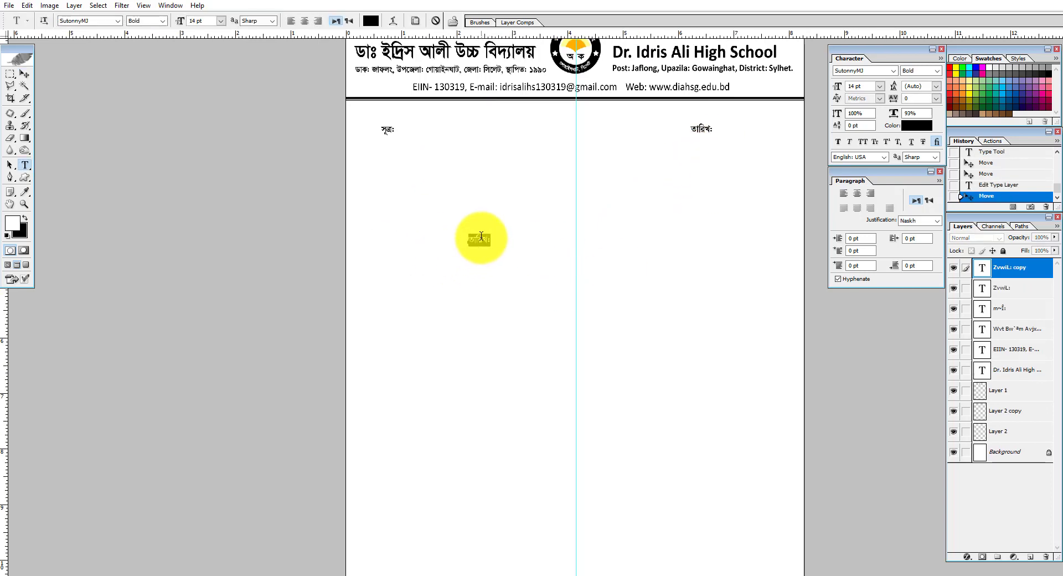
# Finish the title বিদ্যালয় পরিত্যাগ/ছাড়পত্র and set it to 34 pt
pyautogui.moveTo(840, 90)
pyautogui.mouseDown()
pyautogui.moveTo(876, 94)
pyautogui.moveTo(855, 98)
pyautogui.mouseUp()
pyautogui.click(532, 230)
pyautogui.write('j')
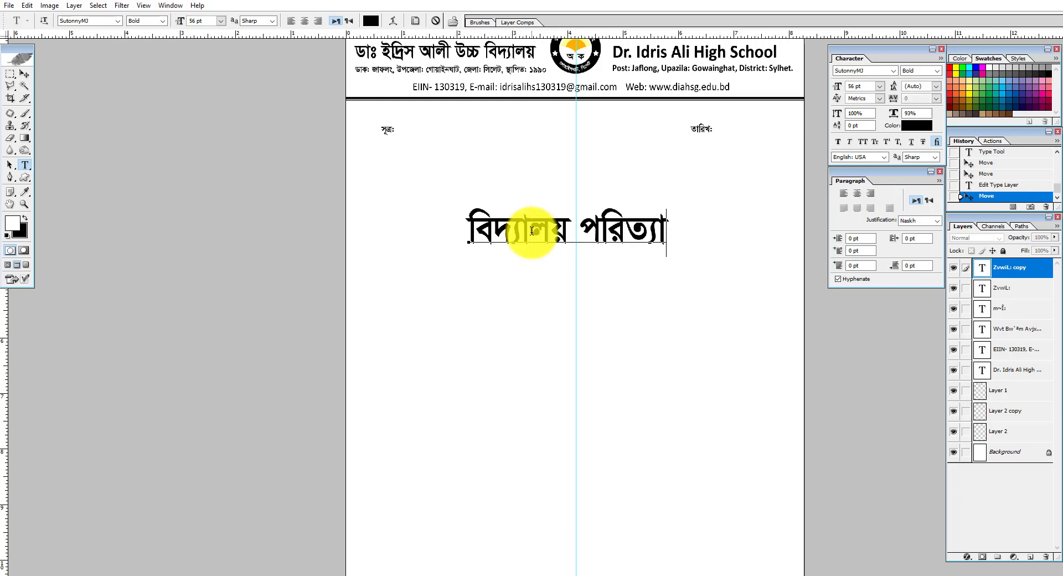
pyautogui.write('M/')
pyautogui.hotkey('ctrl', 'a')
pyautogui.moveTo(836, 88); pyautogui.dragTo(825, 87)
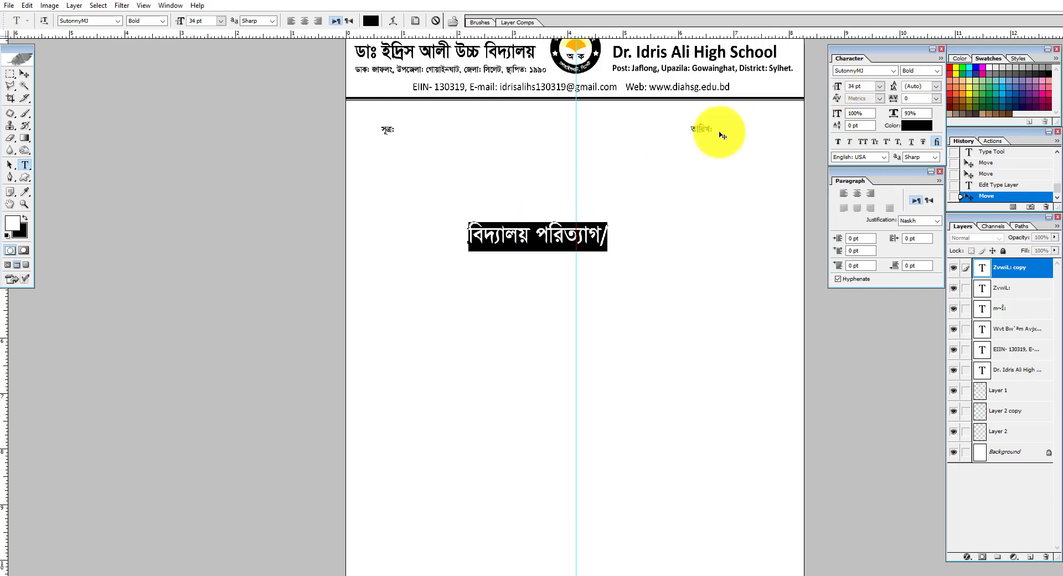
pyautogui.click(557, 224)
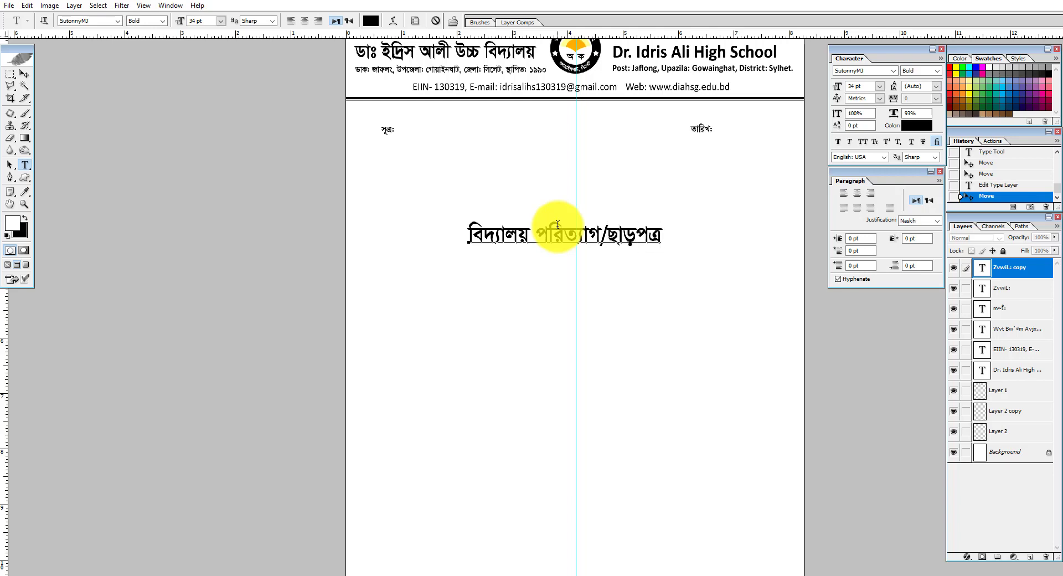
pyautogui.hotkey('ctrl', 'Return')
# Move the title up, centred beneath the labels, and scale it down slightly
pyautogui.hotkey('ctrl', 't')
pyautogui.moveTo(535, 244); pyautogui.dragTo(546, 178)
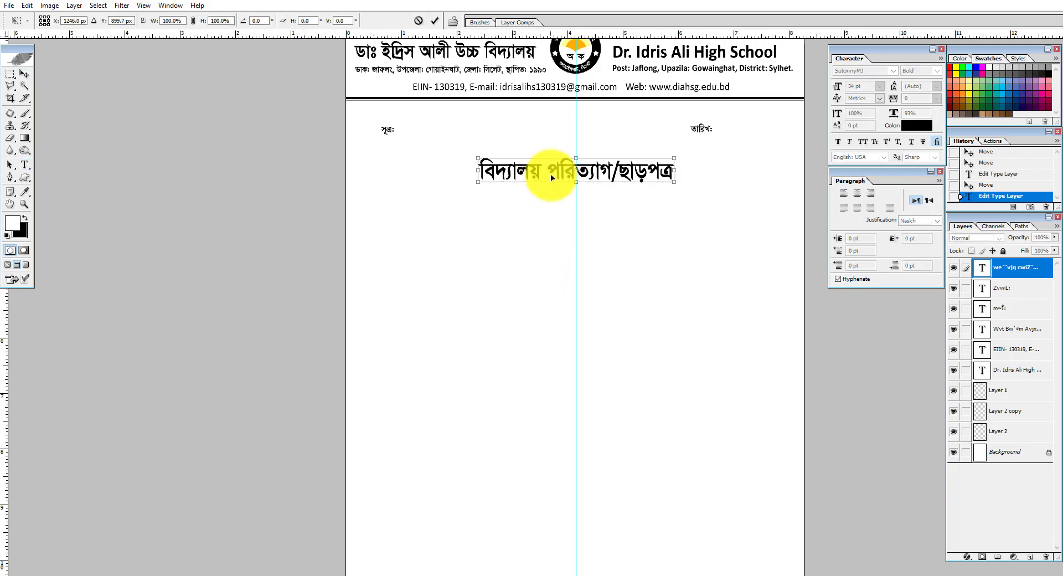
pyautogui.press('Return')
pyautogui.hotkey('ctrl', 't')
pyautogui.moveTo(672, 178); pyautogui.dragTo(651, 169)
pyautogui.press('Return')
pyautogui.moveTo(659, 262); pyautogui.dragTo(607, 244)
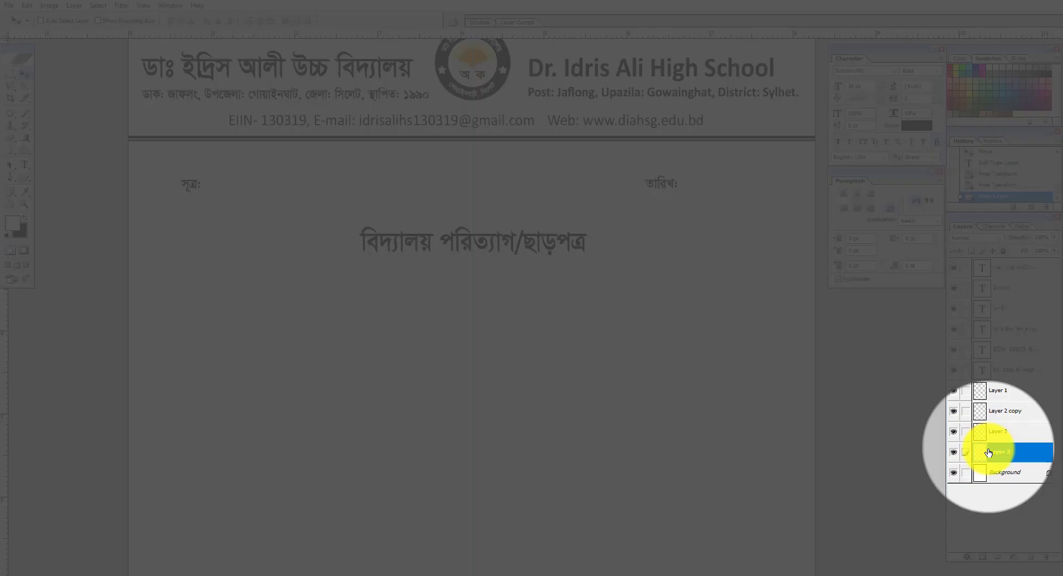
# Name the new layer Shape and fill a circle at the title's start with black
pyautogui.doubleClick(989, 453)
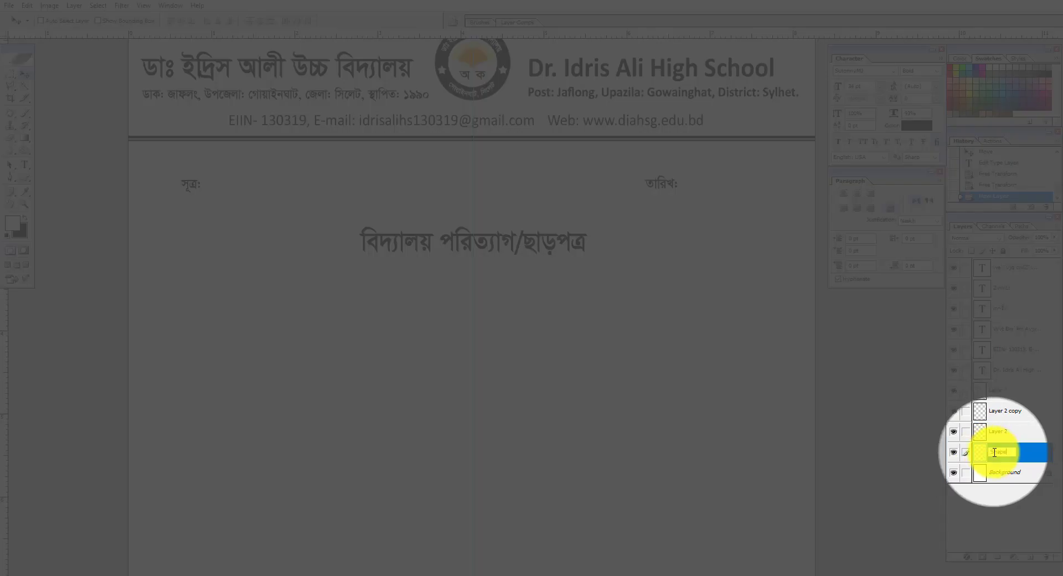
pyautogui.press('Return')
pyautogui.click(10, 73)
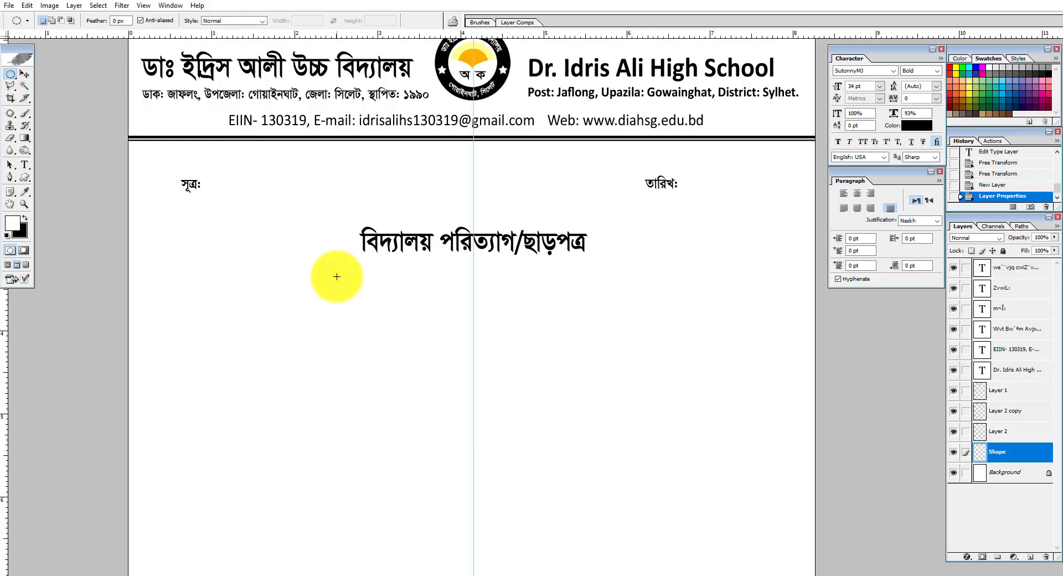
pyautogui.moveTo(350, 219); pyautogui.dragTo(406, 264)
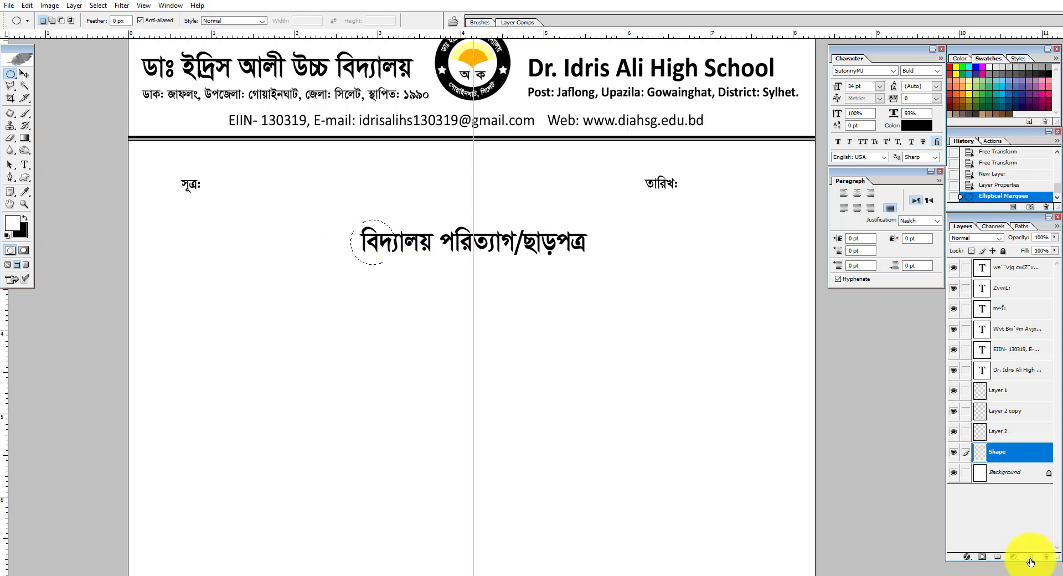
pyautogui.hotkey('ctrl', 'z')
pyautogui.hotkey('ctrl', 'BackSpace')
pyautogui.hotkey('ctrl', 'd')
pyautogui.press('v')
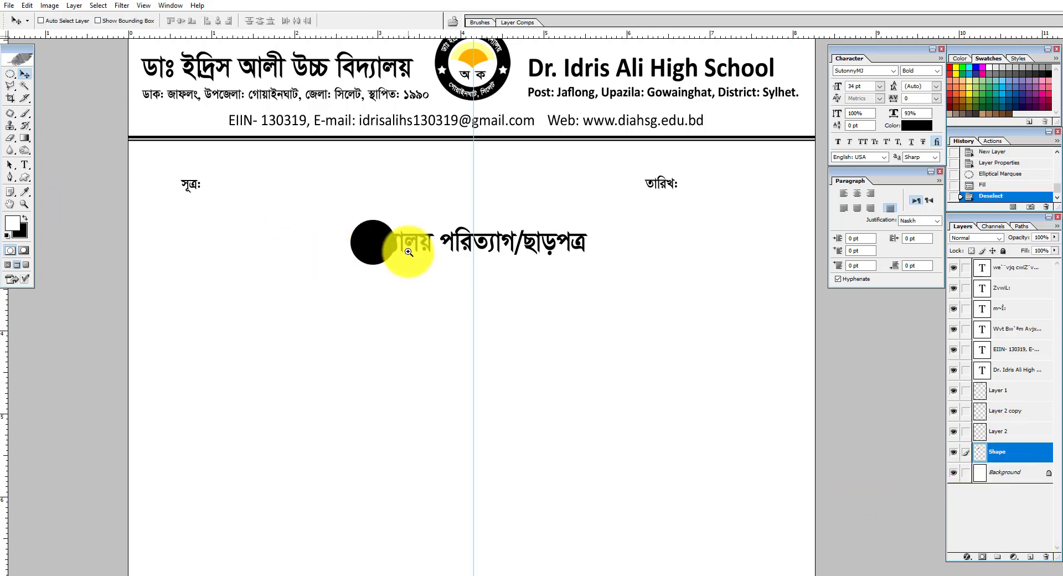
# Move the right half of the black circle to the title's right end
pyautogui.click(408, 252)
pyautogui.click(404, 301)
pyautogui.click(10, 73)
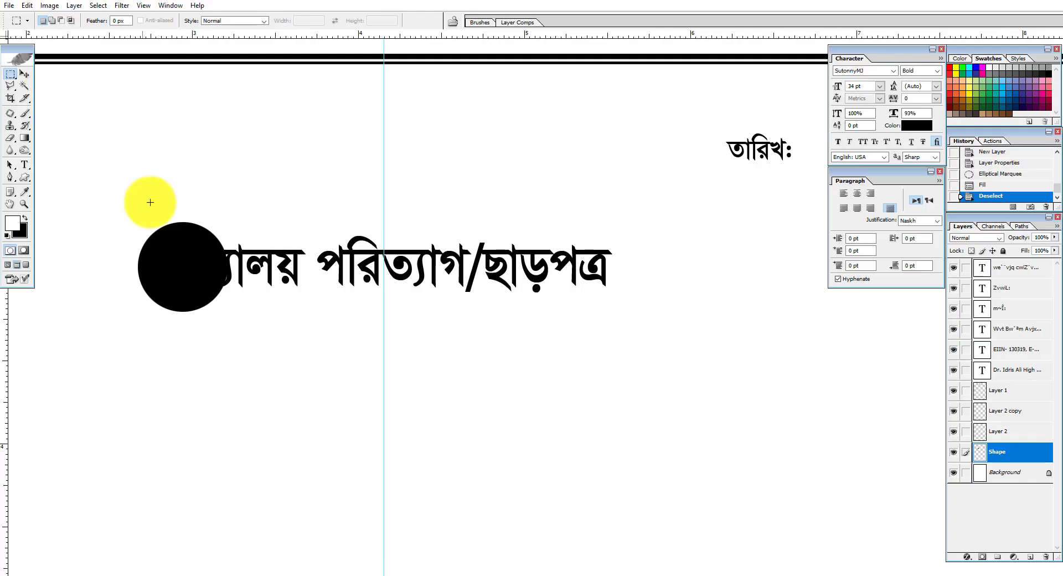
pyautogui.moveTo(283, 179); pyautogui.dragTo(190, 376)
pyautogui.click(24, 74)
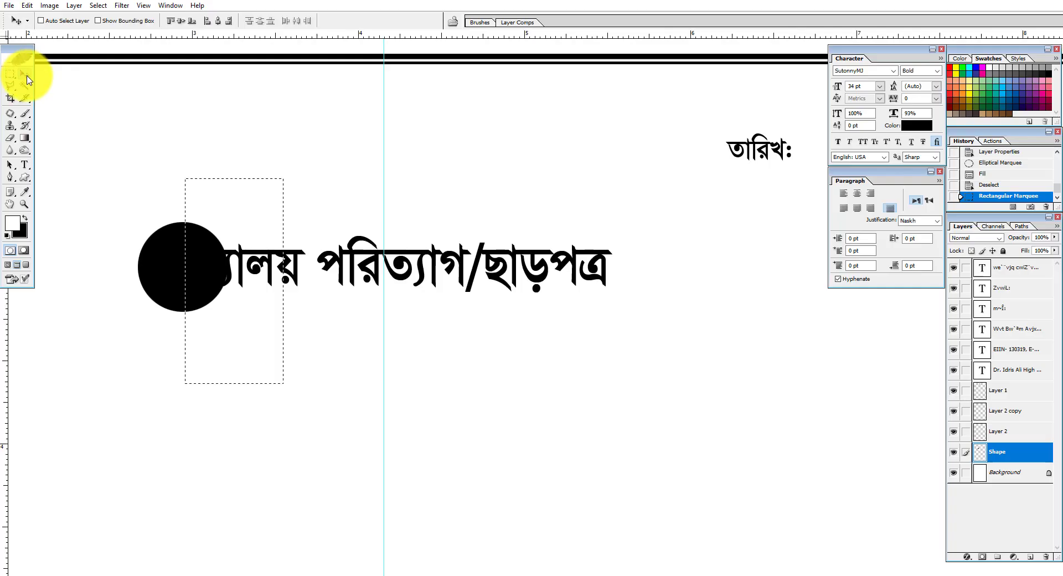
pyautogui.moveTo(209, 278); pyautogui.dragTo(613, 278)
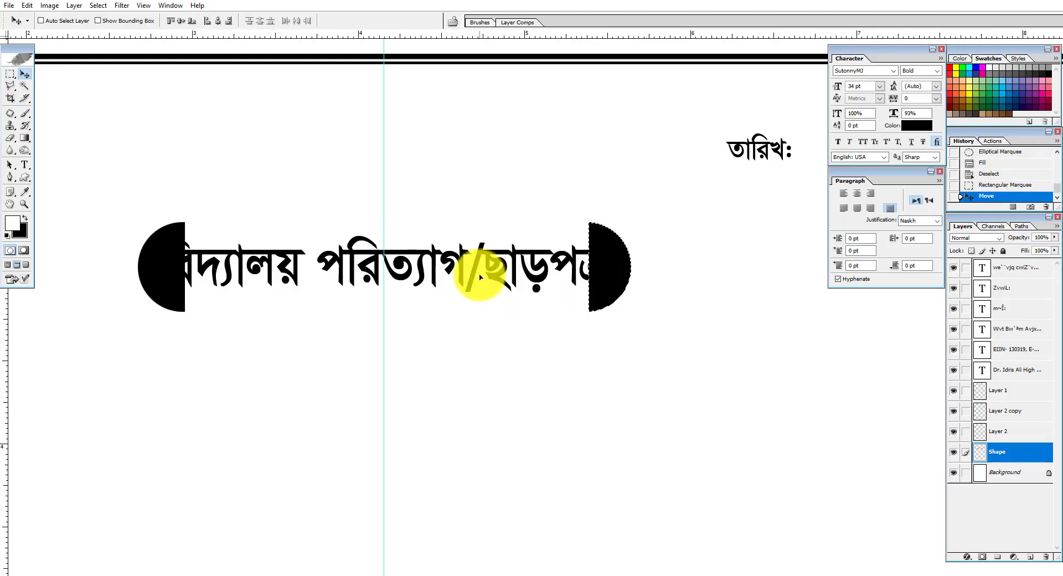
pyautogui.hotkey('ctrl', 'd')
# Stretch a thin strip from the circle's flat edge to join both halves into a pill
pyautogui.press('m')
pyautogui.moveTo(201, 213); pyautogui.dragTo(178, 327)
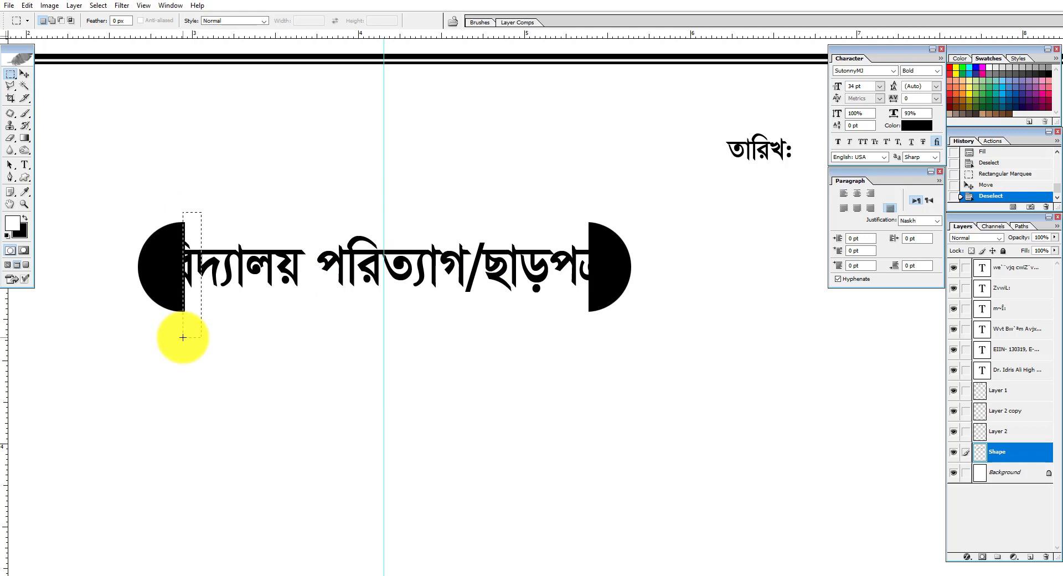
pyautogui.hotkey('ctrl', 't')
pyautogui.moveTo(201, 266); pyautogui.dragTo(589, 271)
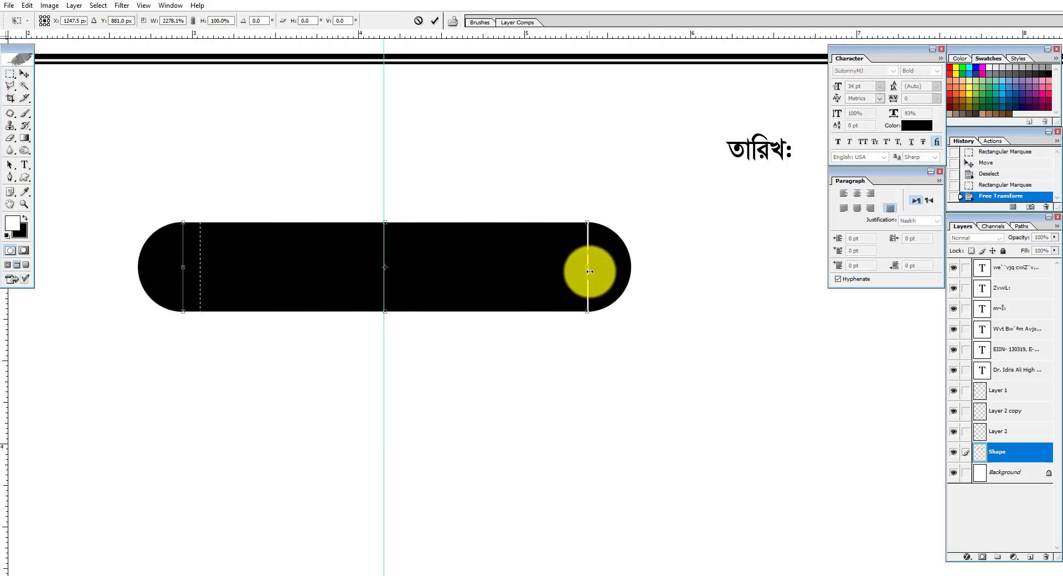
pyautogui.press('Return')
pyautogui.press('v')
pyautogui.hotkey('ctrl', 'd')
pyautogui.hotkey('alt', '.')
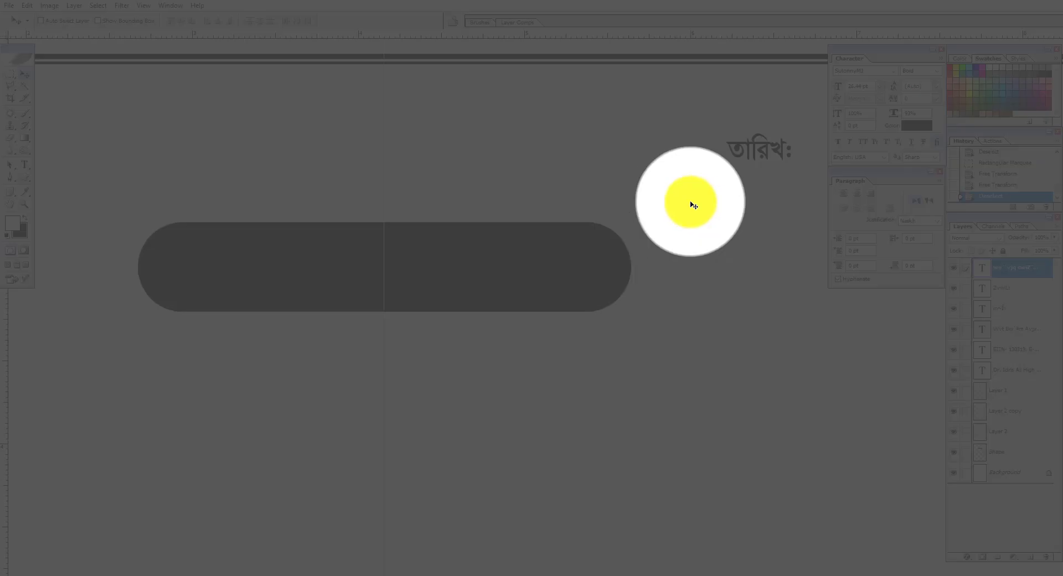
# Make the title text white and resize it to fit inside the black pill
pyautogui.click(911, 124)
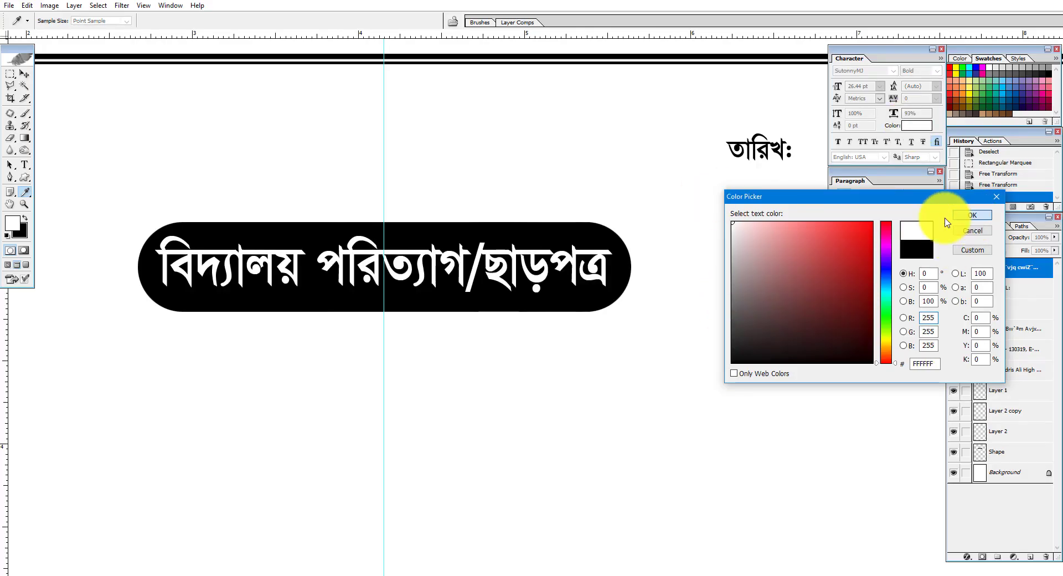
pyautogui.click(972, 215)
pyautogui.moveTo(439, 285); pyautogui.dragTo(446, 290)
pyautogui.hotkey('ctrl', 't')
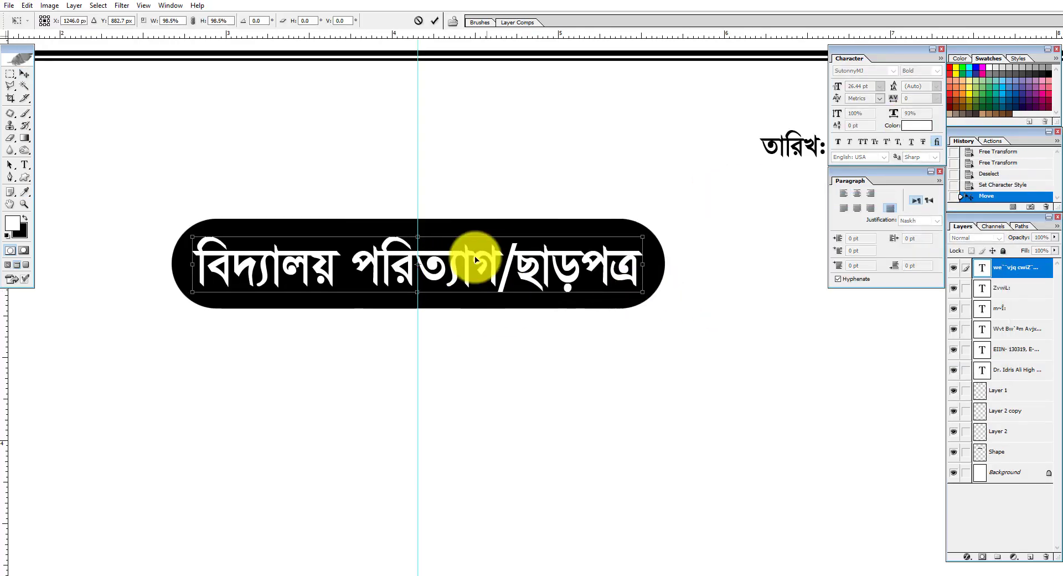
pyautogui.press('Return')
pyautogui.hotkey('ctrl', '-')
pyautogui.hotkey('ctrl', '+')
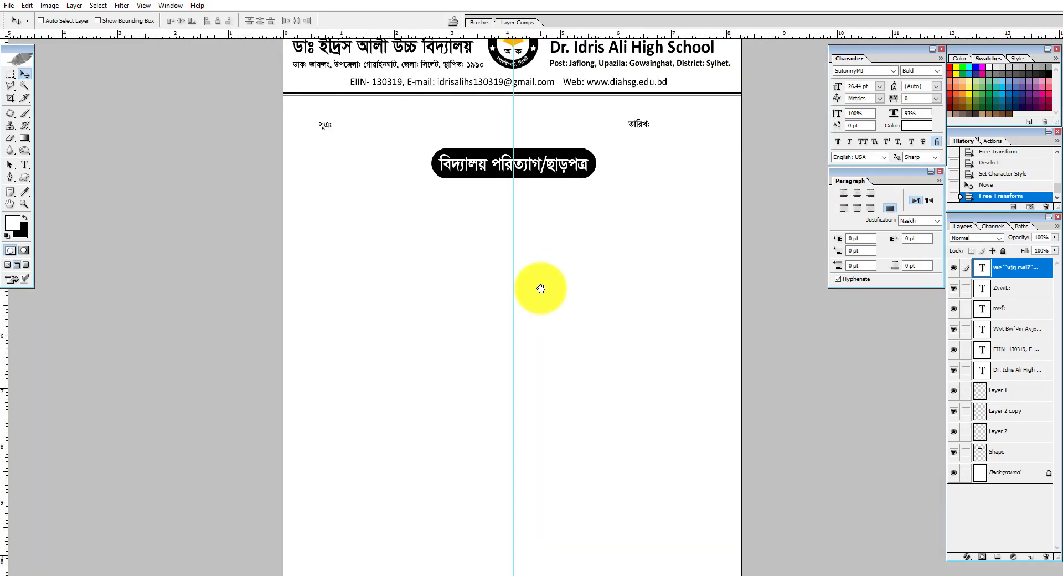
pyautogui.scroll(-1, 506, 291)
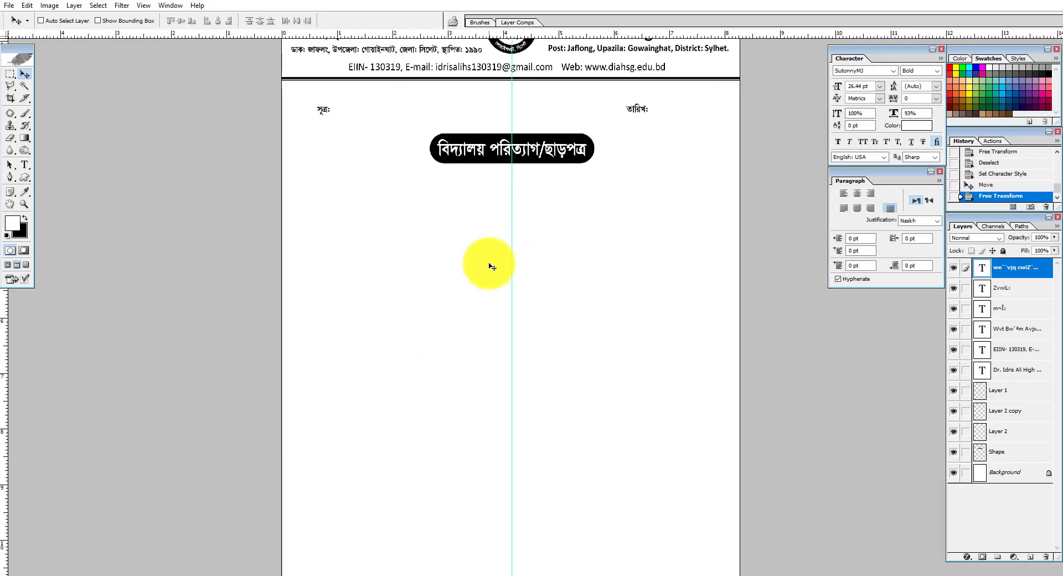
pyautogui.scroll(1, 438, 282)
# Start a new black text line below the title at 14 pt
pyautogui.press('t')
pyautogui.click(352, 227)
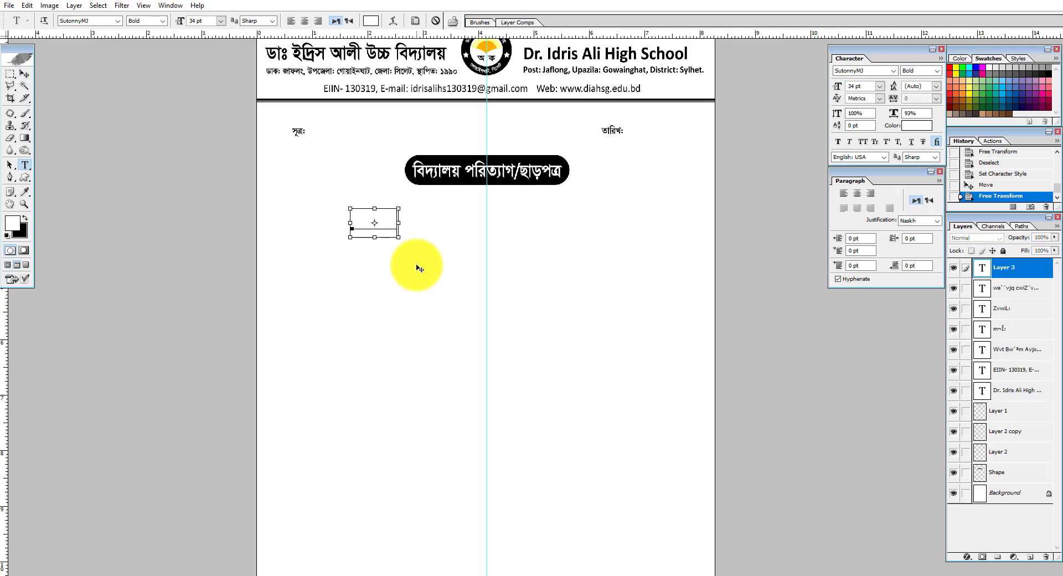
pyautogui.write('dsrd')
pyautogui.hotkey('ctrl', 'a')
pyautogui.click(371, 20)
pyautogui.click(970, 213)
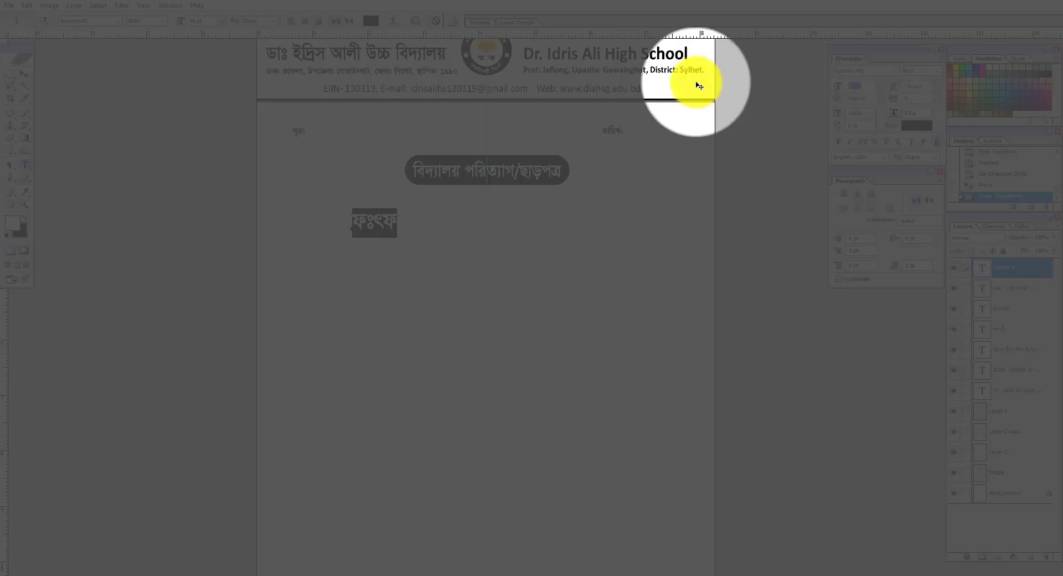
pyautogui.click(859, 86)
pyautogui.write('14')
pyautogui.press('Return')
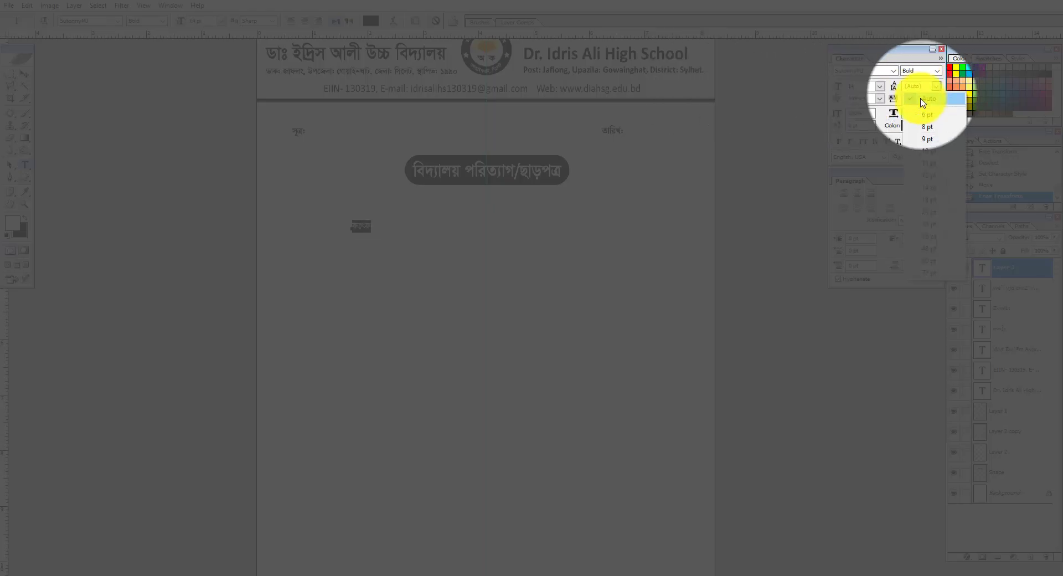
# Set vertical scale to 100% and type the opening line naming the student and his late father
pyautogui.doubleClick(916, 113)
pyautogui.write('100')
pyautogui.press('Return')
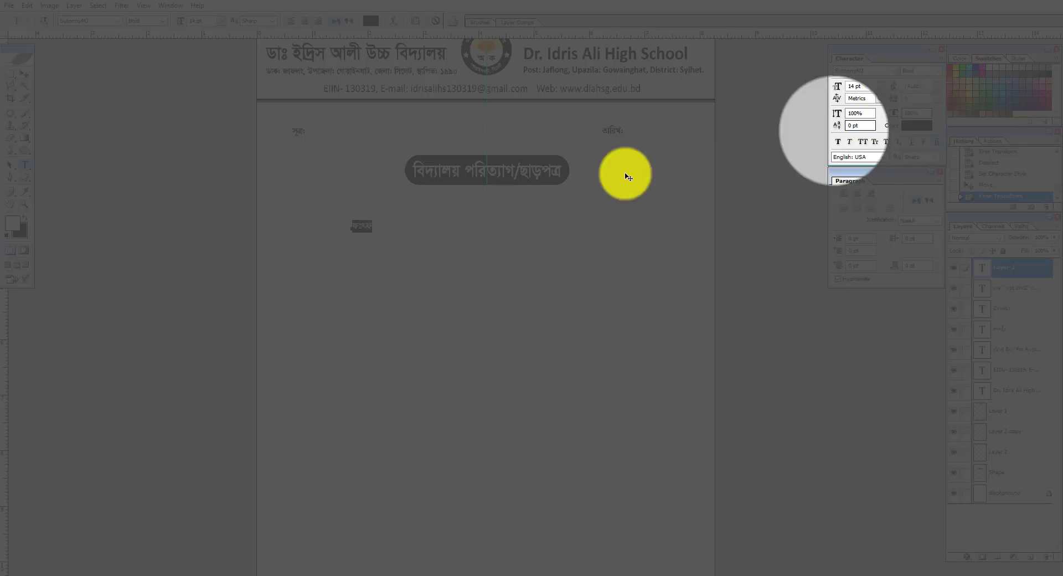
pyautogui.write('G')
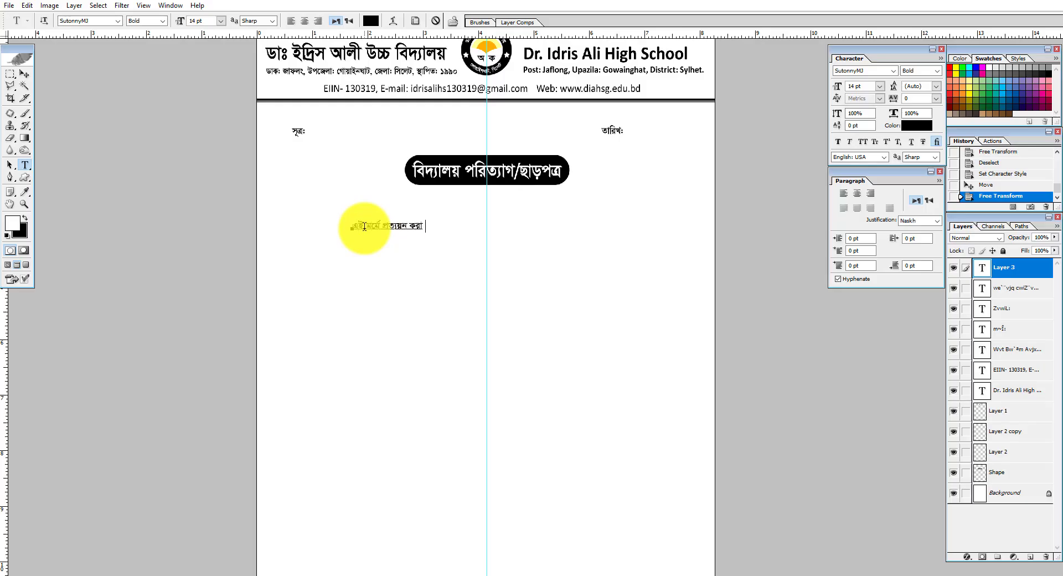
pyautogui.press('BackSpace')
pyautogui.write('Z')
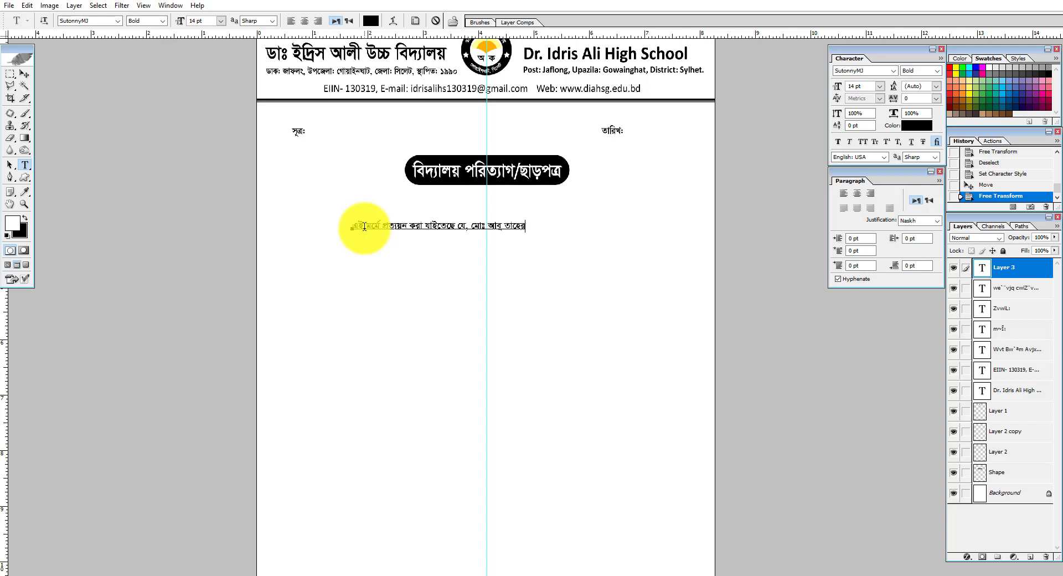
pyautogui.write(', wcZvt')
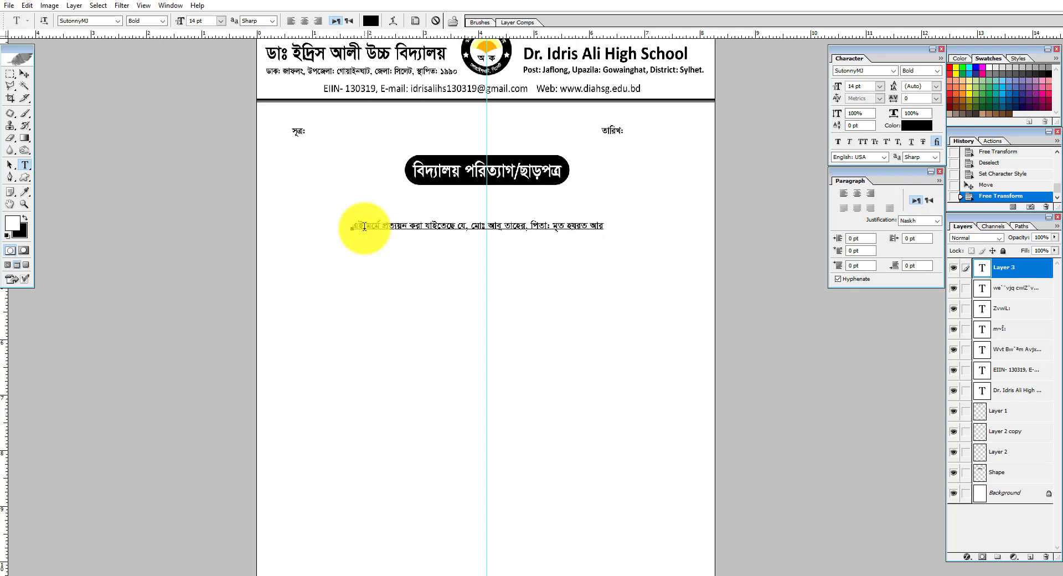
pyautogui.hotkey('ctrl', '+')
pyautogui.scroll(1, 610, 458)
pyautogui.hotkey('ctrl', 'a')
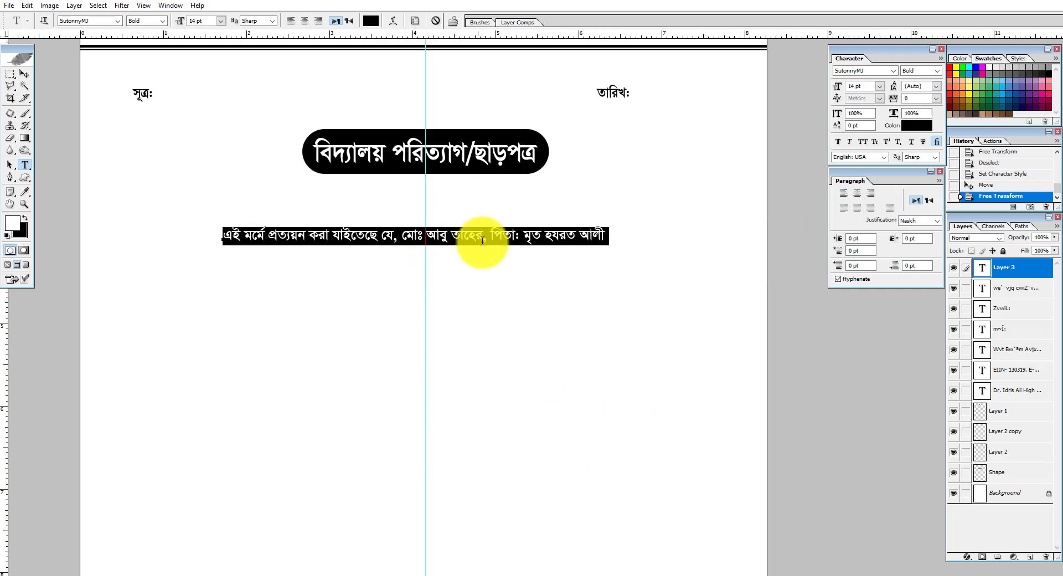
# Set the body text to 15 pt, add the mother's name and full address line, and shift it left
pyautogui.moveTo(838, 86); pyautogui.dragTo(843, 87)
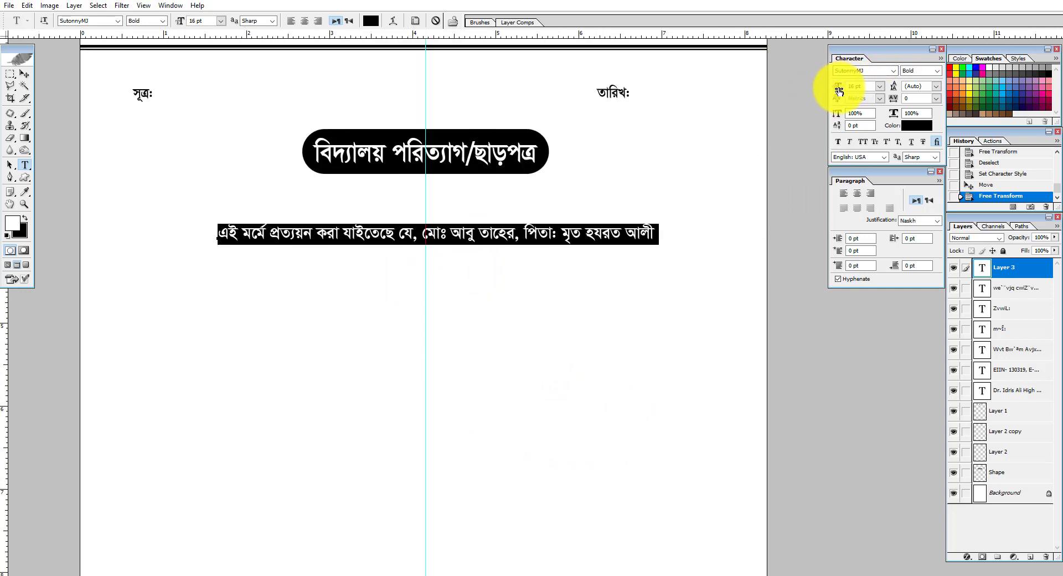
pyautogui.click(582, 234)
pyautogui.press('Return')
pyautogui.write('gvZv')
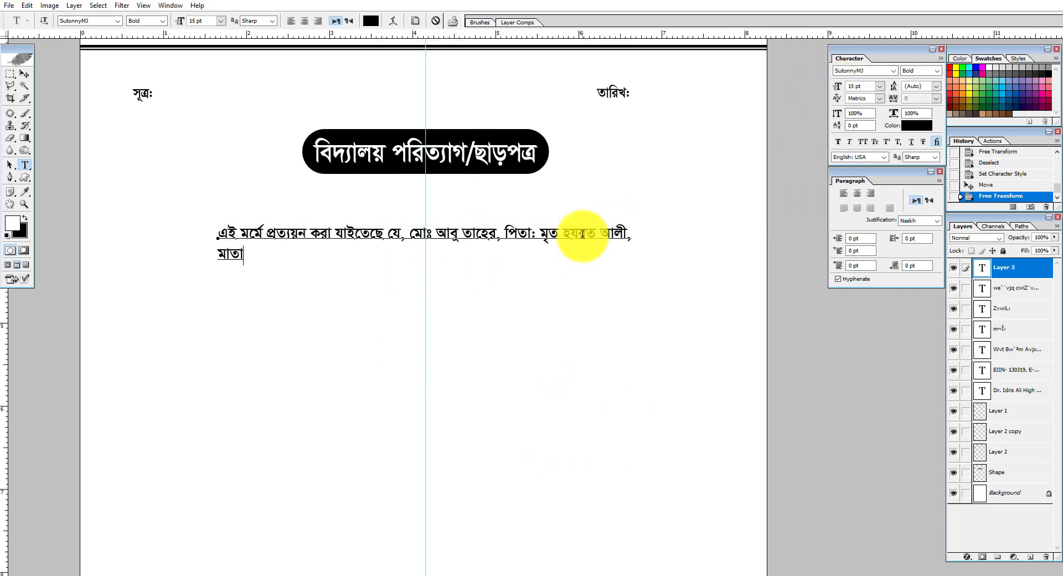
pyautogui.write(' †gvQv')
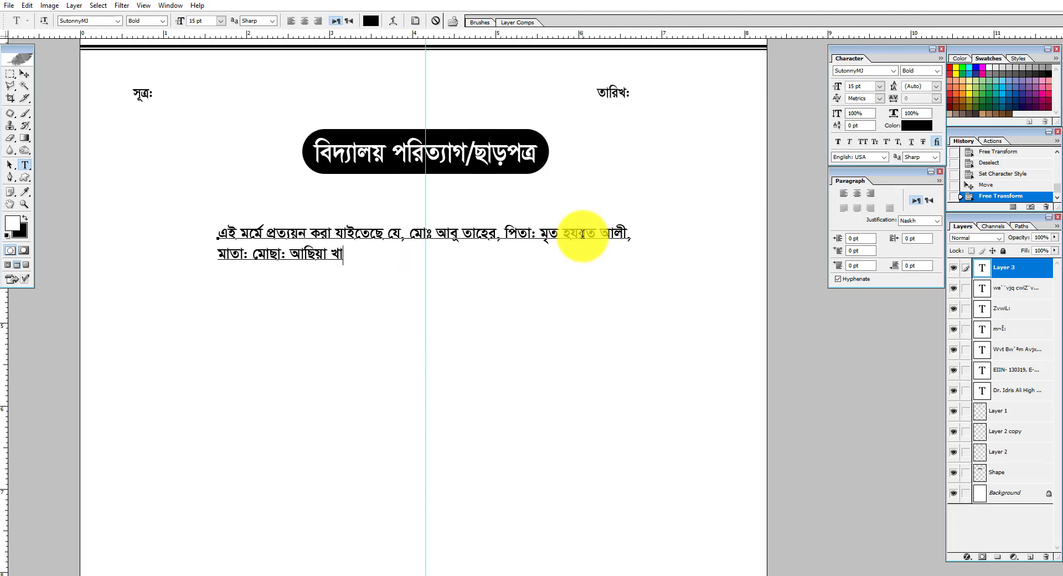
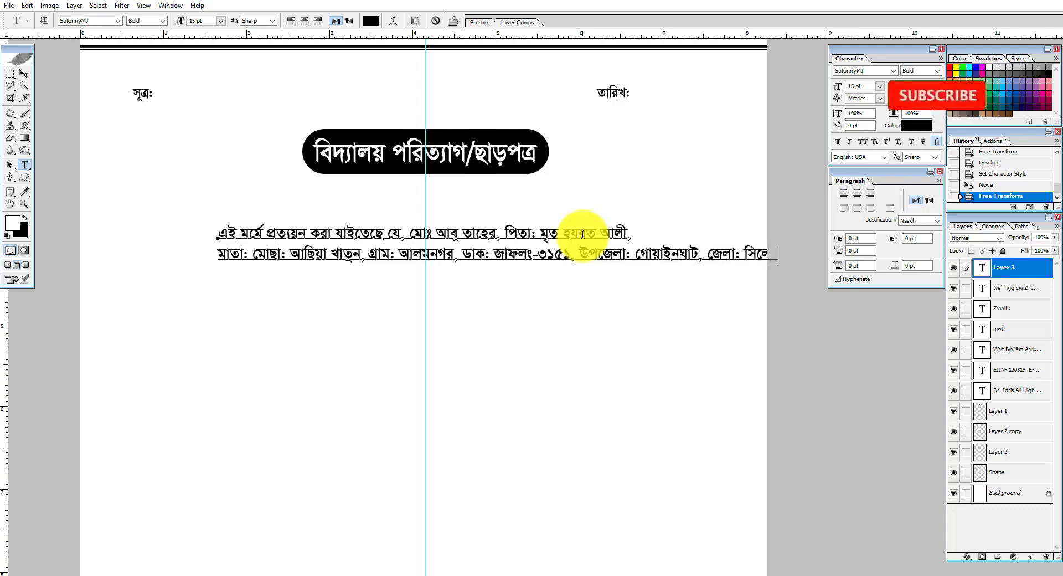
pyautogui.keyDown('ctrl'); pyautogui.moveTo(530, 286); pyautogui.dragTo(479, 286); pyautogui.keyUp('ctrl')
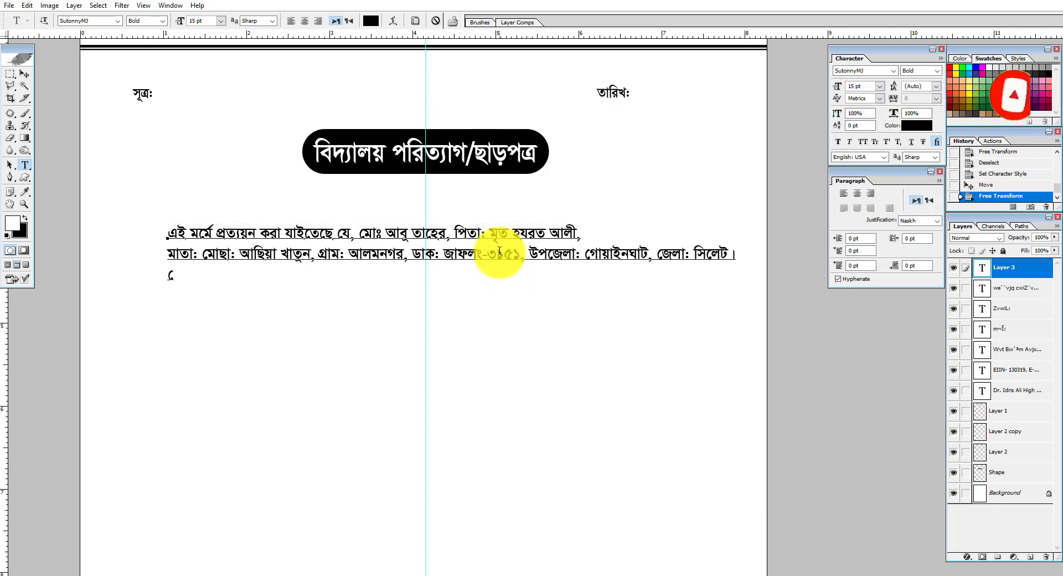
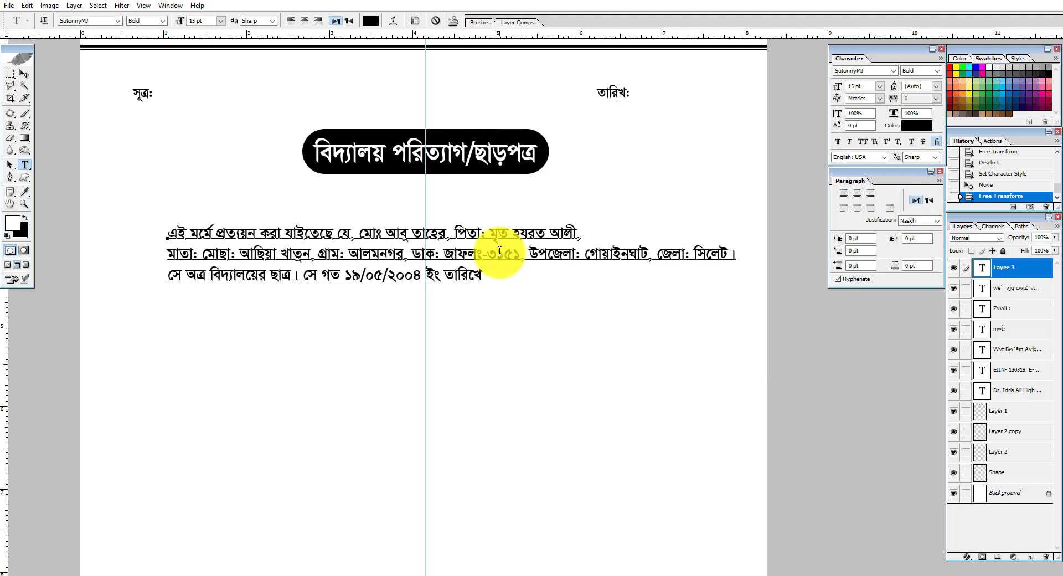
# Type that he was a student here, left on 19/05/2004, and begin his register birth date
pyautogui.press('BackSpace')
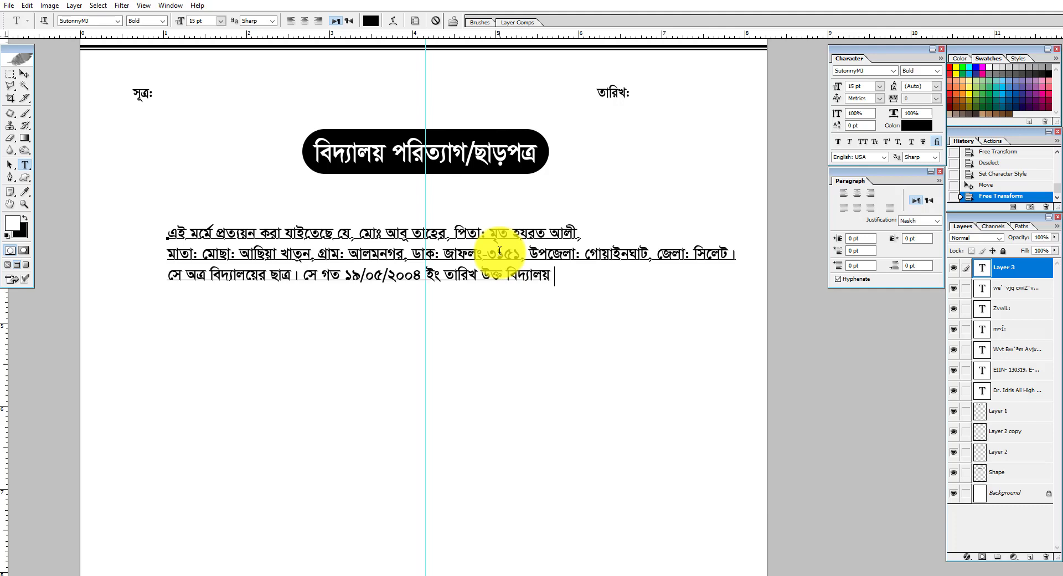
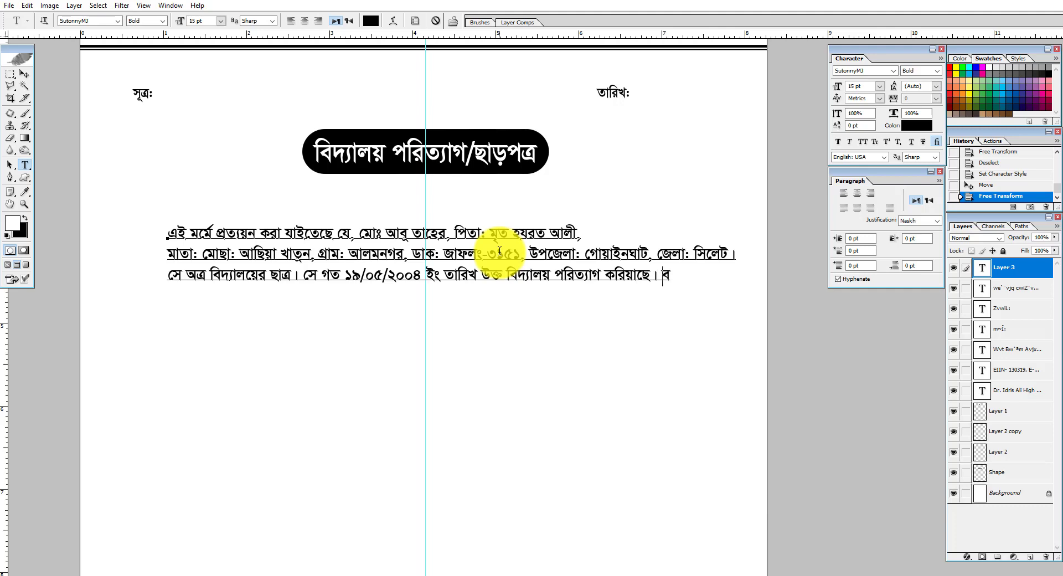
pyautogui.press('BackSpace')
pyautogui.press('BackSpace')
pyautogui.press('BackSpace')
pyautogui.press('BackSpace')
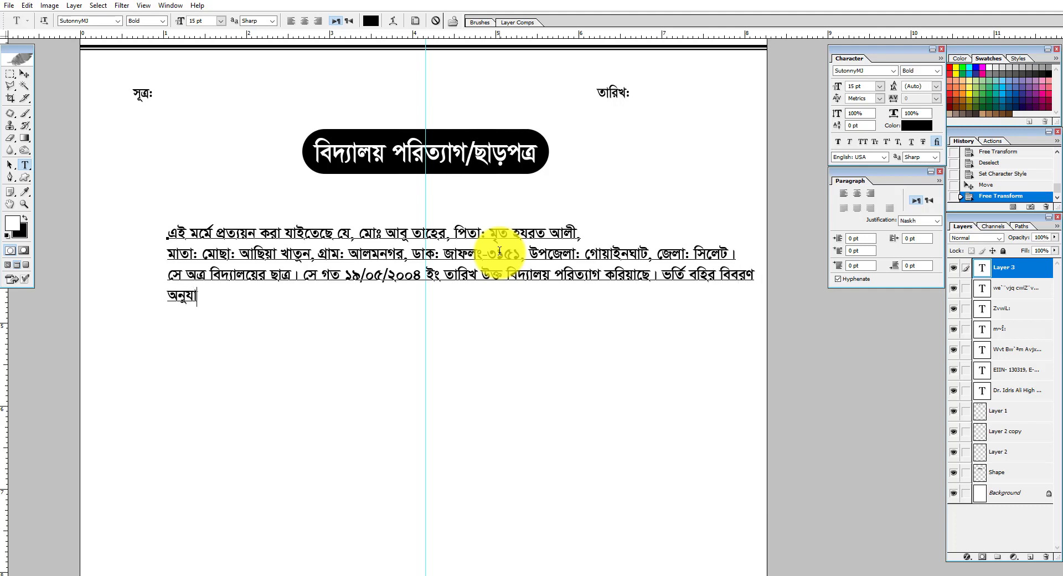
pyautogui.press('BackSpace')
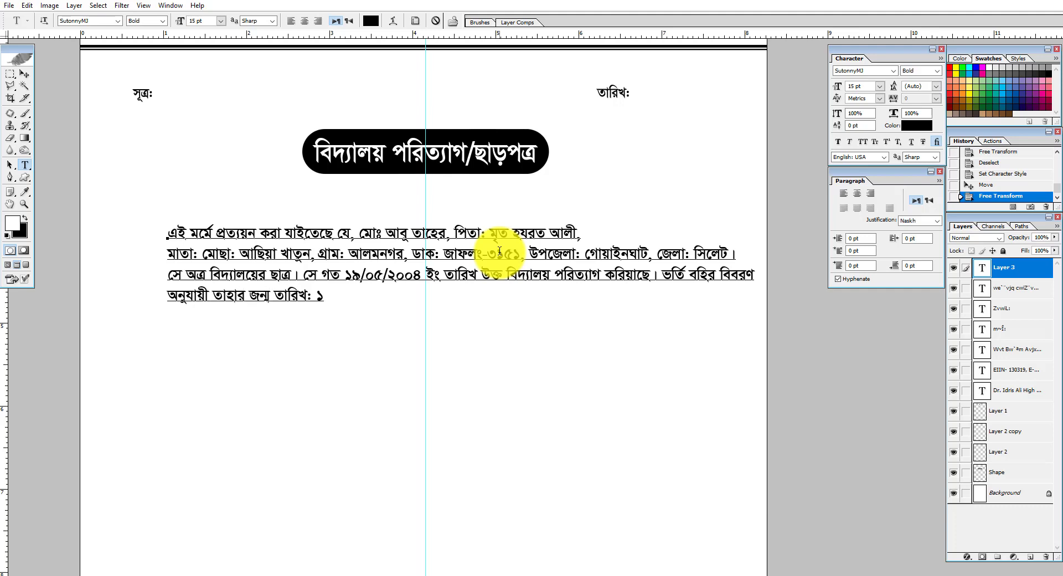
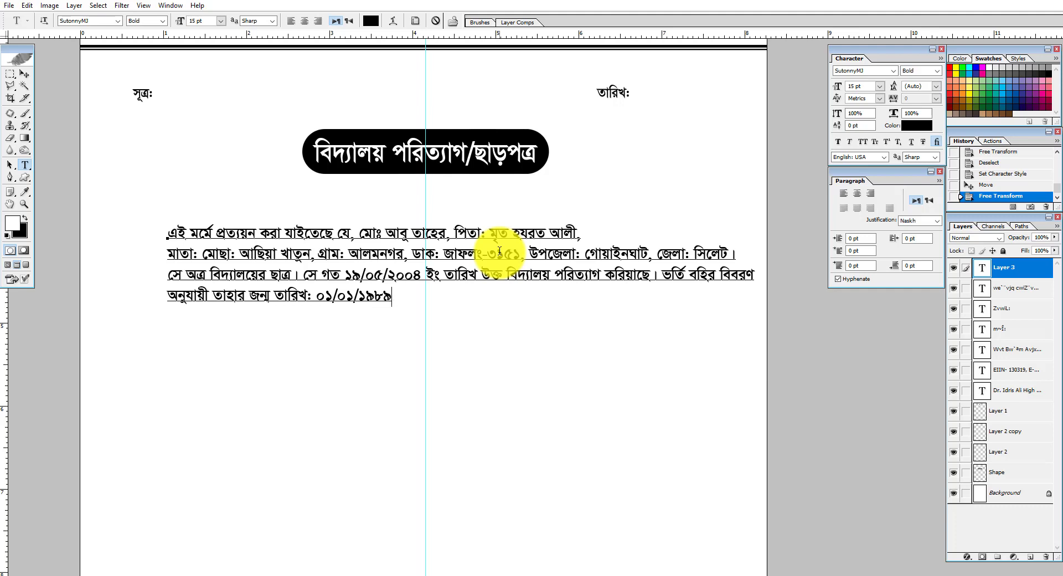
# Type that he studied in class 9 and did not pass the annual exam from class 8 to 9
pyautogui.write('সে ')
pyautogui.write('৮ম শে')
pyautogui.press('BackSpace')
pyautogui.press('BackSpace')
pyautogui.press('BackSpace')
pyautogui.write('ণিতে')
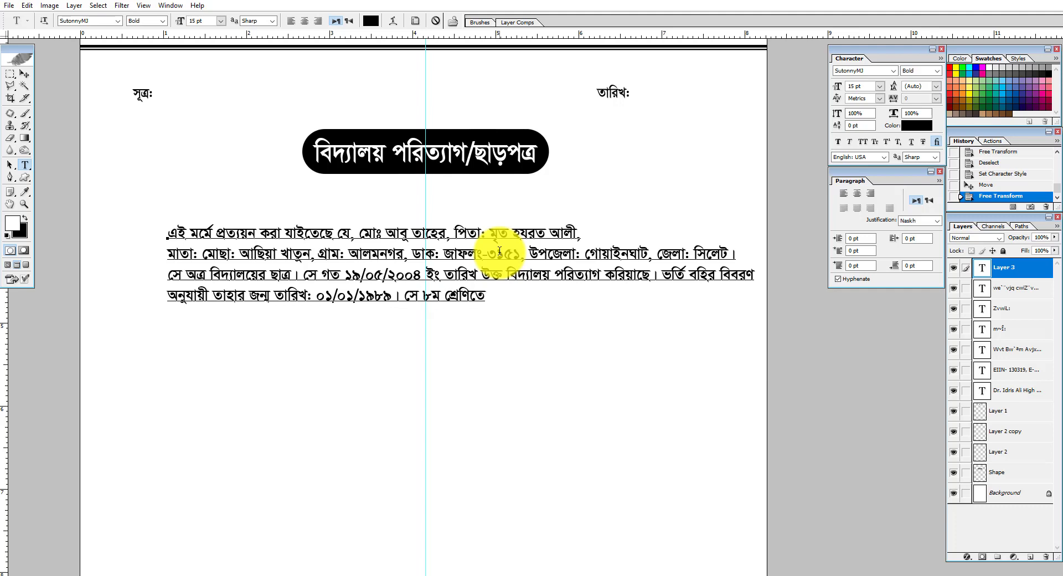
pyautogui.write(' অধ্যয়ন')
pyautogui.write(' করিত এবং বি')
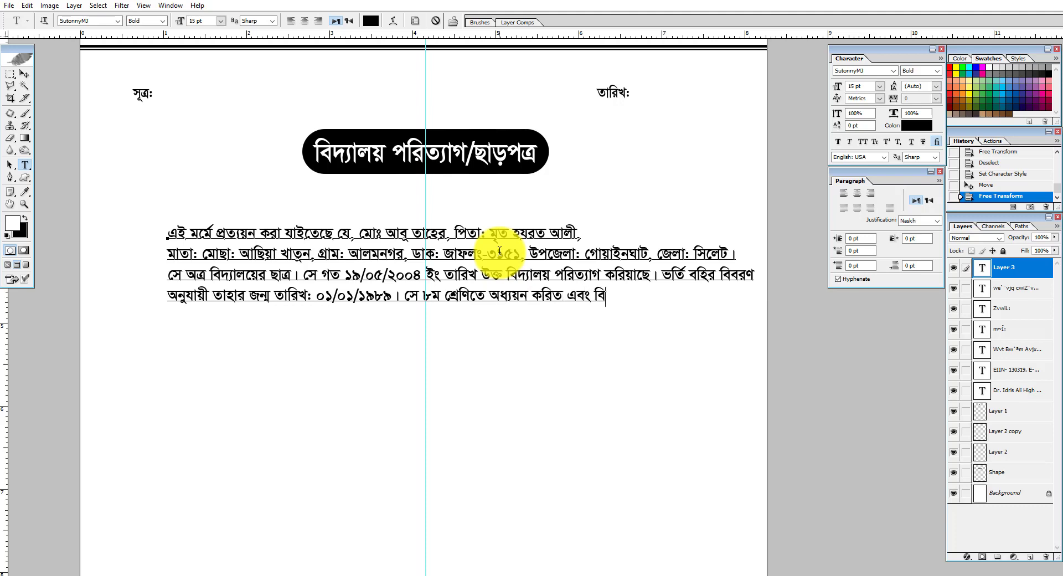
pyautogui.write('গত')
pyautogui.write('র্ষী')
pyautogui.write('র্ি')
pyautogui.write('ক পরীক্ষায় ')
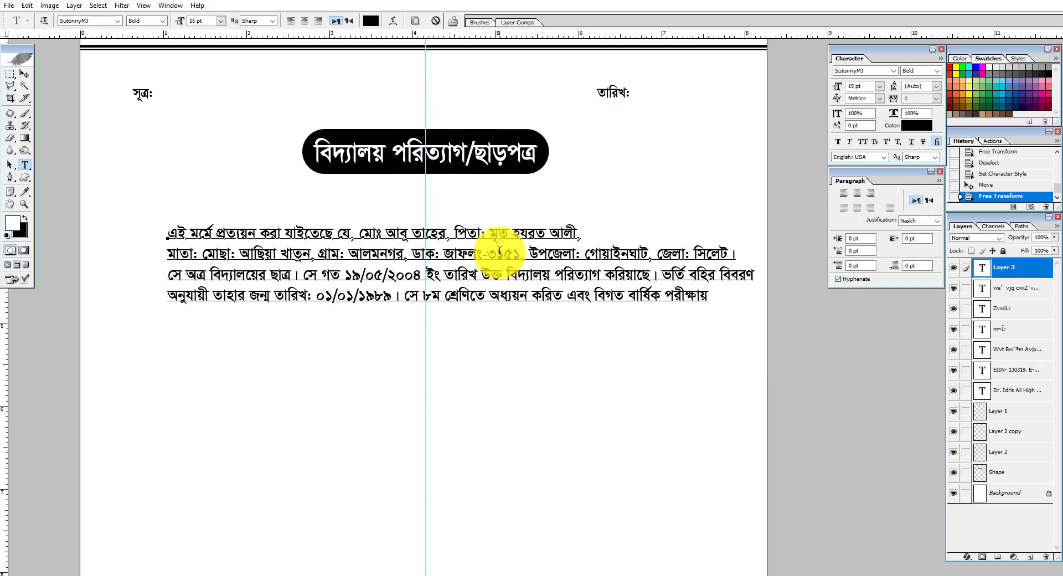
pyautogui.write('৯')
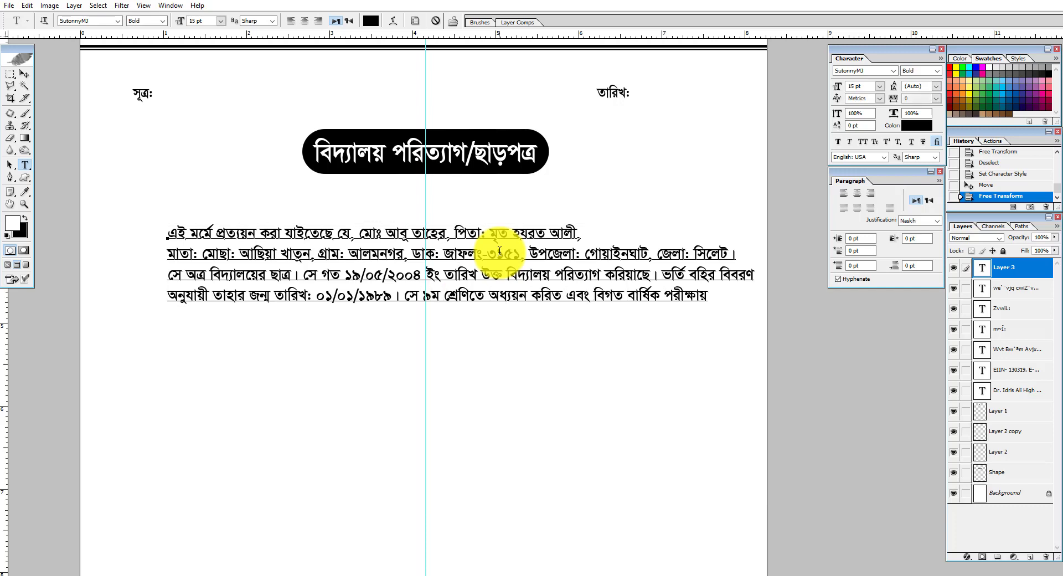
pyautogui.write('৮ম শ্রে')
pyautogui.write('ণি হ')
pyautogui.write('ইতে')
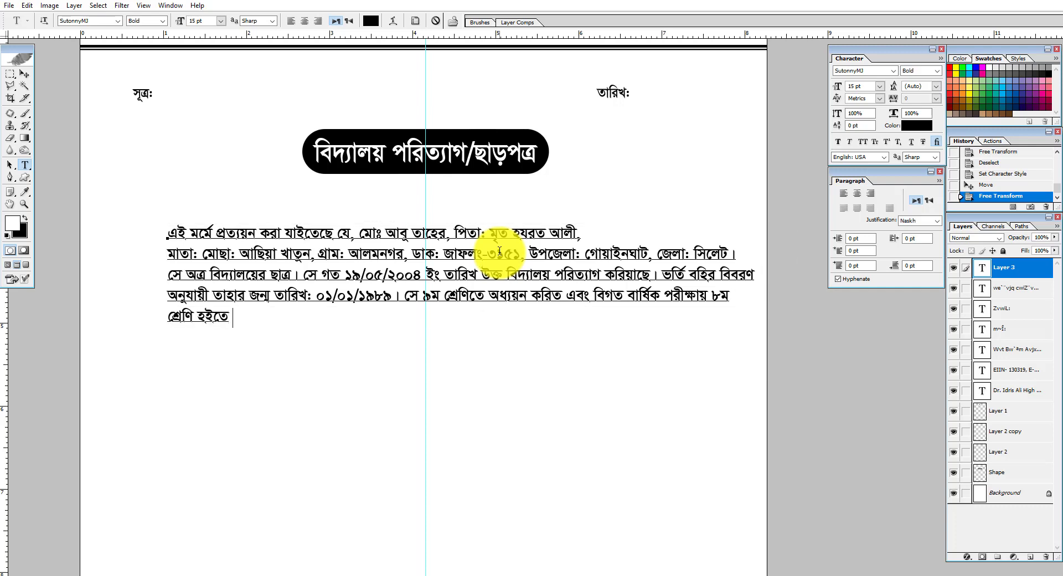
pyautogui.write(' ৯ম শ্রেণিদে')
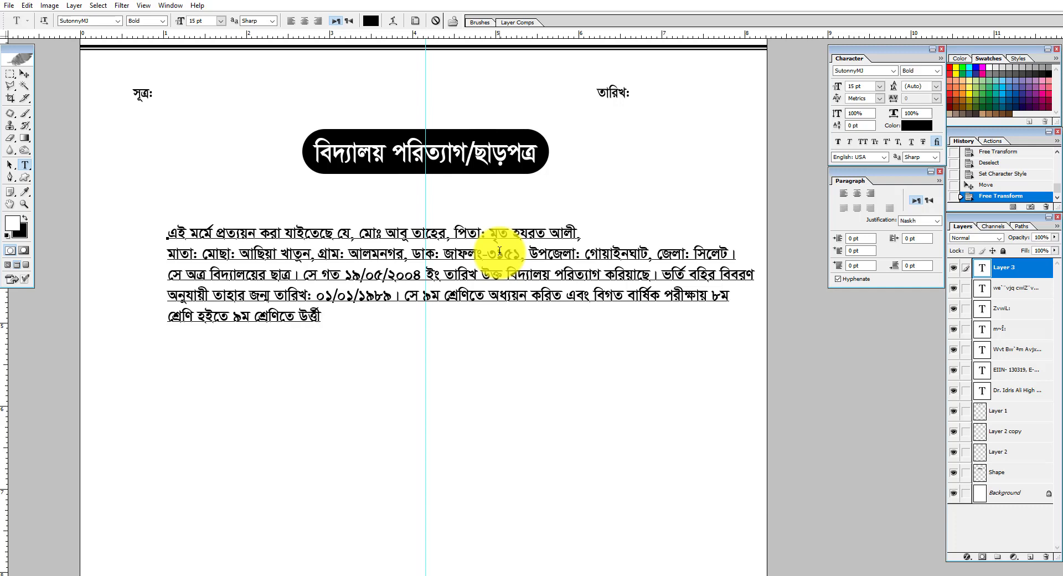
pyautogui.press('BackSpace')
pyautogui.write('ল')
pyautogui.write(' হ৯')
pyautogui.write('াই। সে বিদ্')
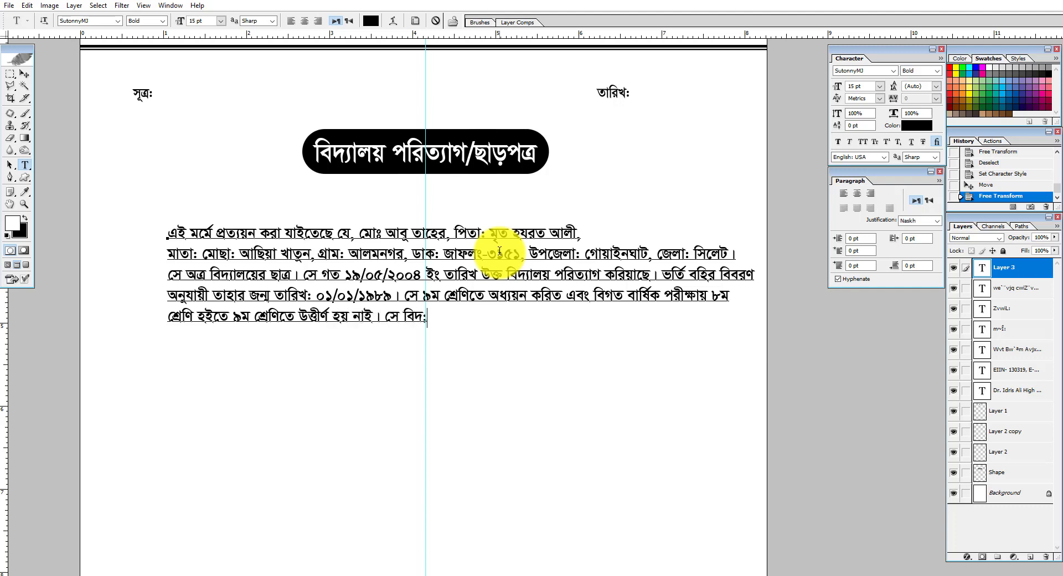
# Add the good-character sentence and the closing wish 'আমি তাহার উজ্জল ভবিষ্যৎ কামনা করি।'
pyautogui.press('BackSpace')
pyautogui.press('BackSpace')
pyautogui.press('BackSpace')
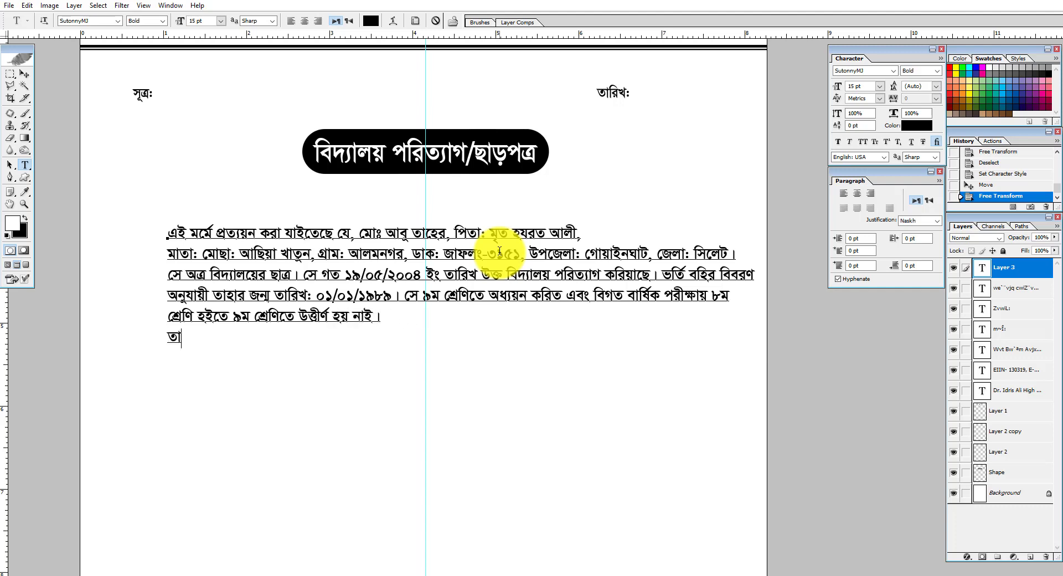
pyautogui.write('তাহার চরিত্র')
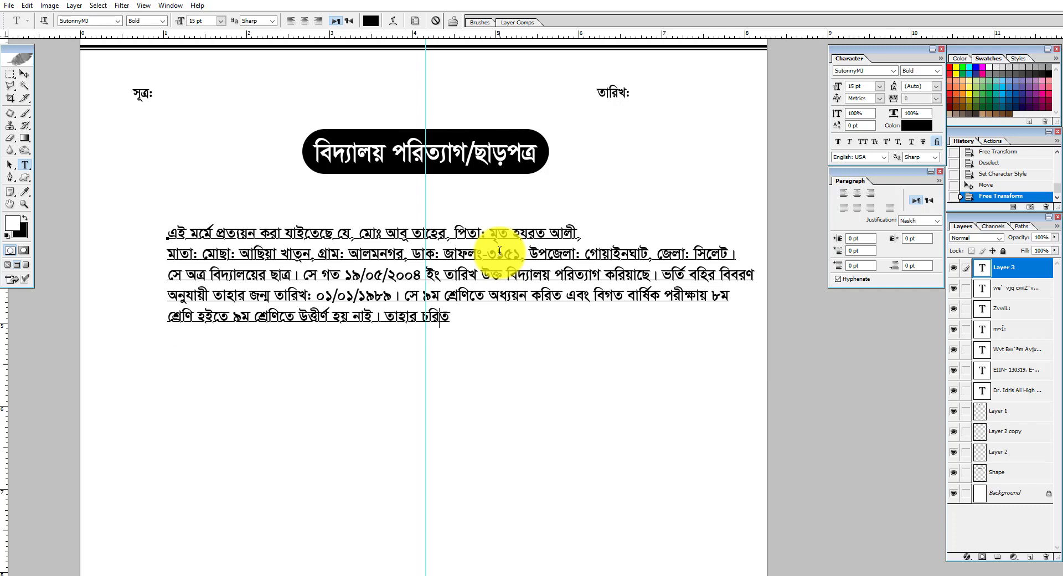
pyautogui.write(' ভালো,')
pyautogui.write(' সে কোনো সমাজ বি')
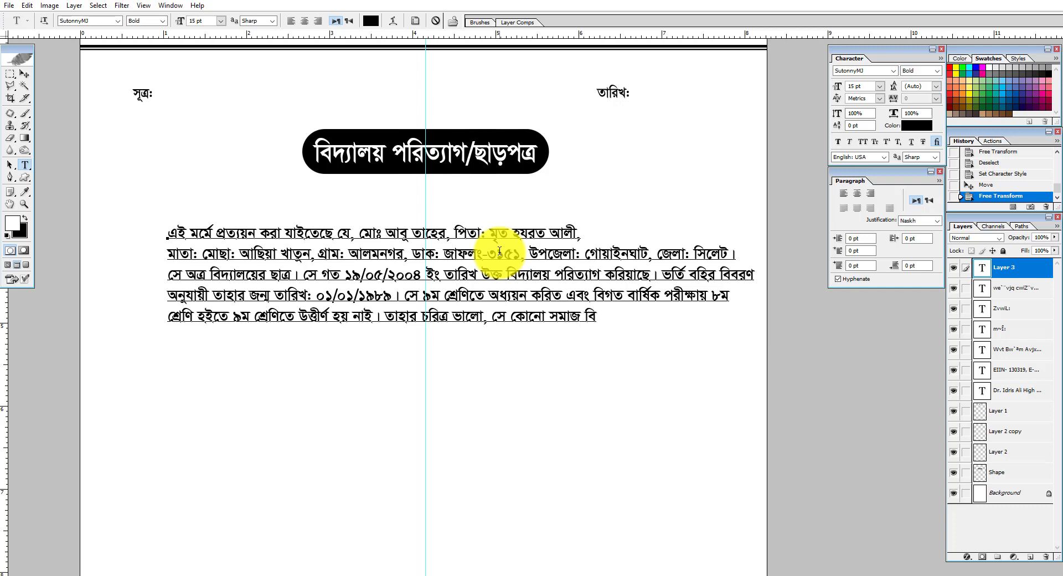
pyautogui.write('র')
pyautogui.write('োধী কাজে')
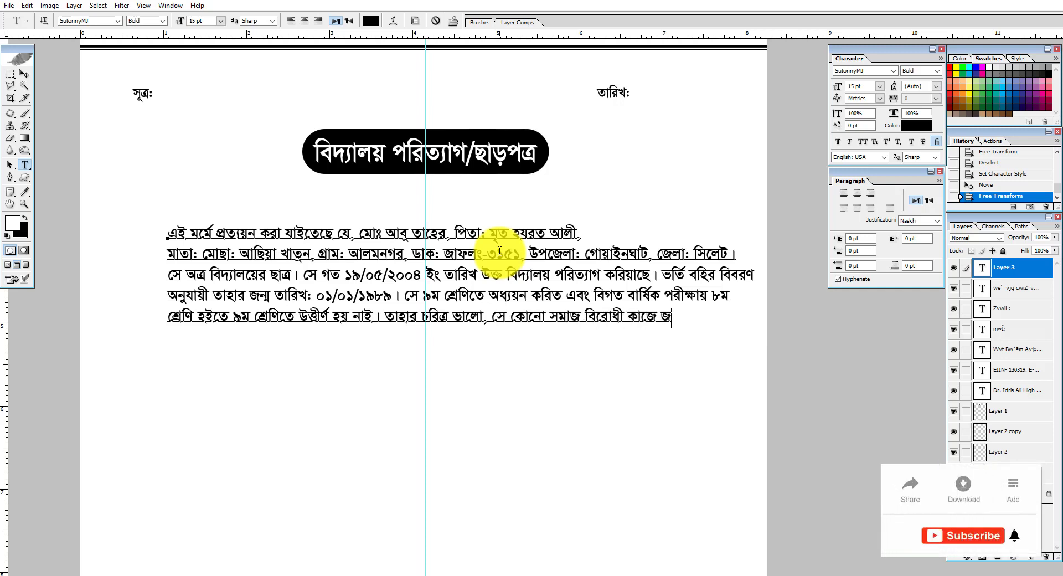
pyautogui.write(' জড়িত নহে।')
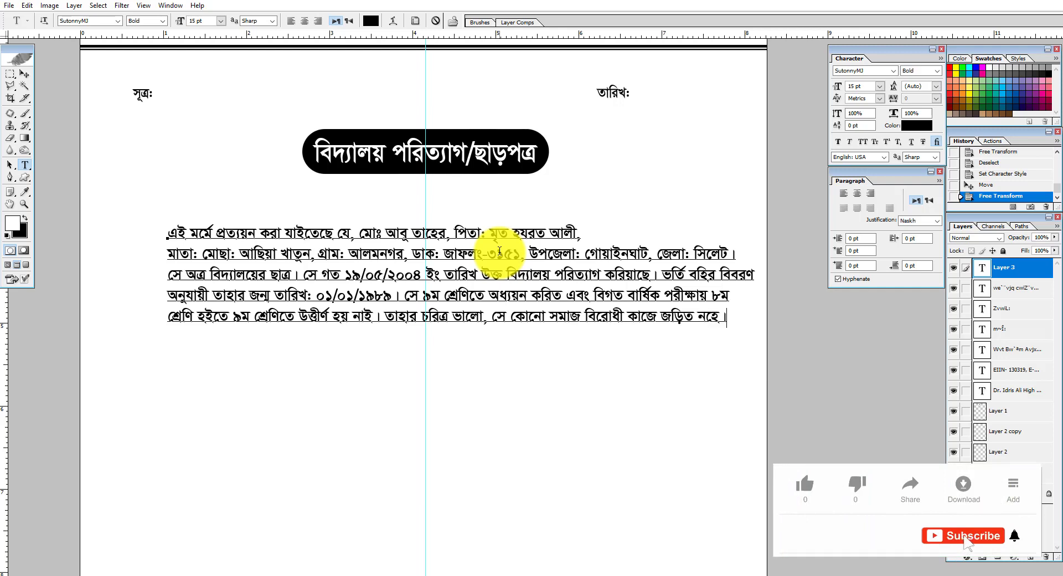
pyautogui.press('Return')
pyautogui.press('Return')
pyautogui.write('আমি তাহার')
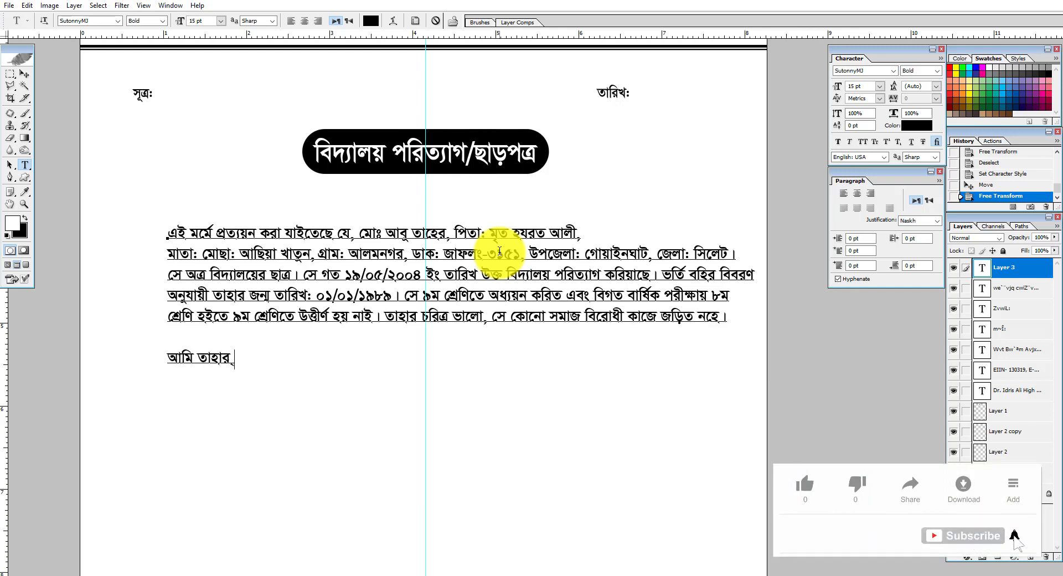
pyautogui.write(' উ')
pyautogui.write('জ্জল ভবিষ্য')
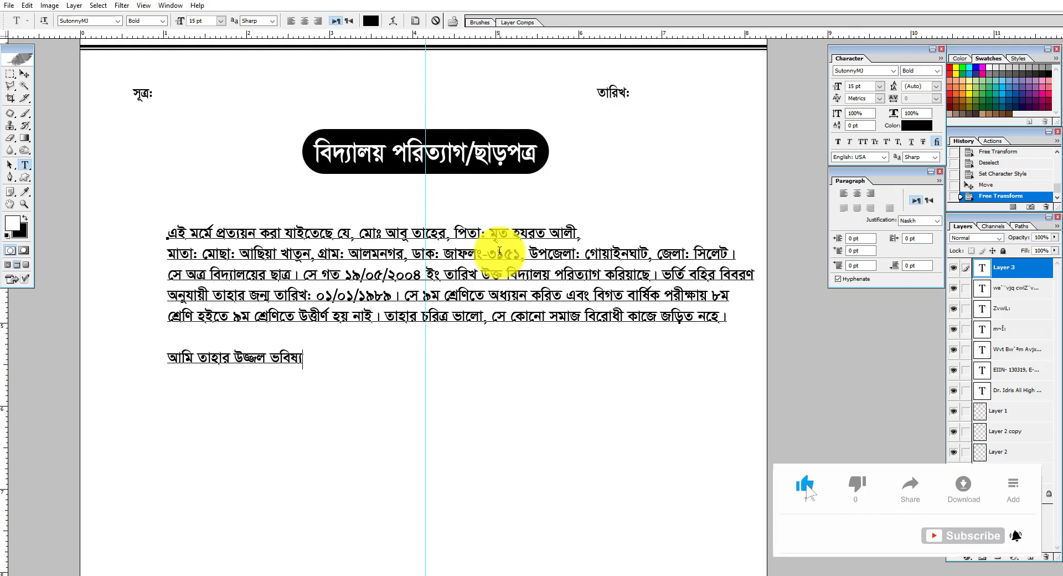
pyautogui.write('ৎ কামনা করি।')
# Add a 'প্রধান শিক্ষক' label and move it down toward the lower right
pyautogui.hotkey('ctrl', 'Return')
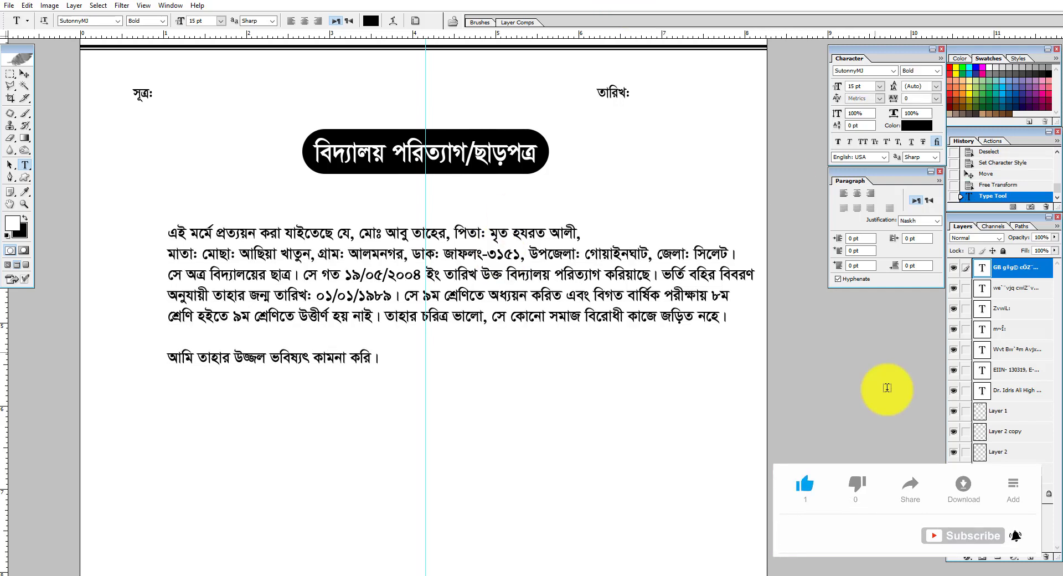
pyautogui.scroll(-3, 427, 511)
pyautogui.click(477, 354)
pyautogui.write('প্রধান')
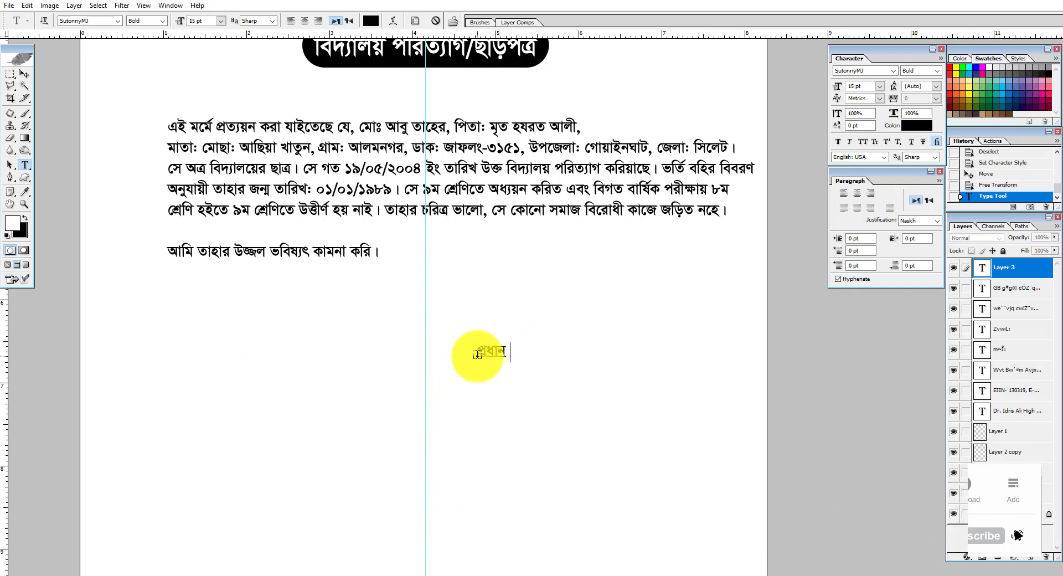
pyautogui.write(' শিক্ষক')
pyautogui.hotkey('ctrl', 'Return')
pyautogui.hotkey('ctrl', '-')
pyautogui.press('v')
pyautogui.moveTo(481, 348); pyautogui.dragTo(514, 437)
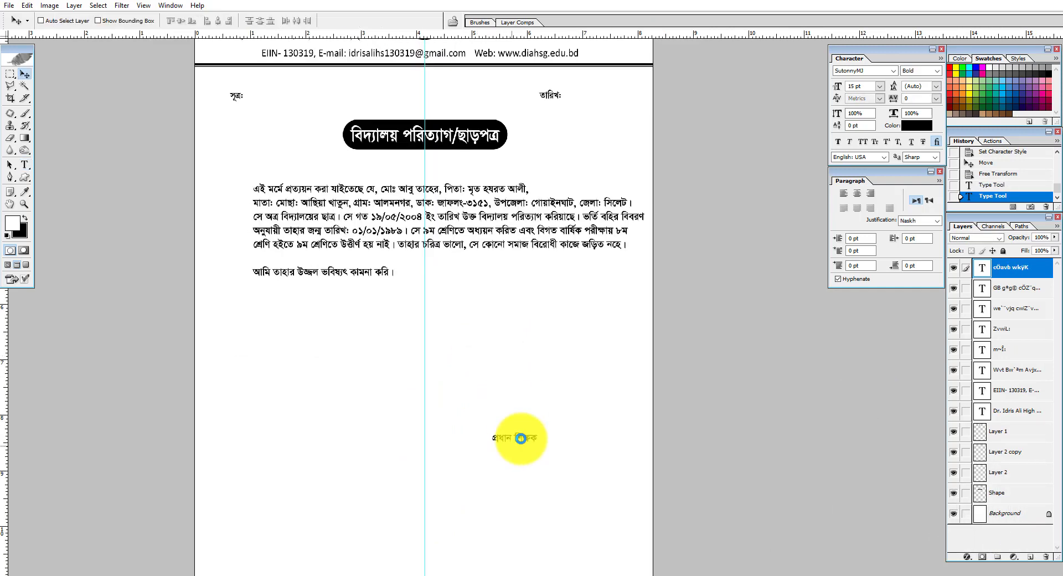
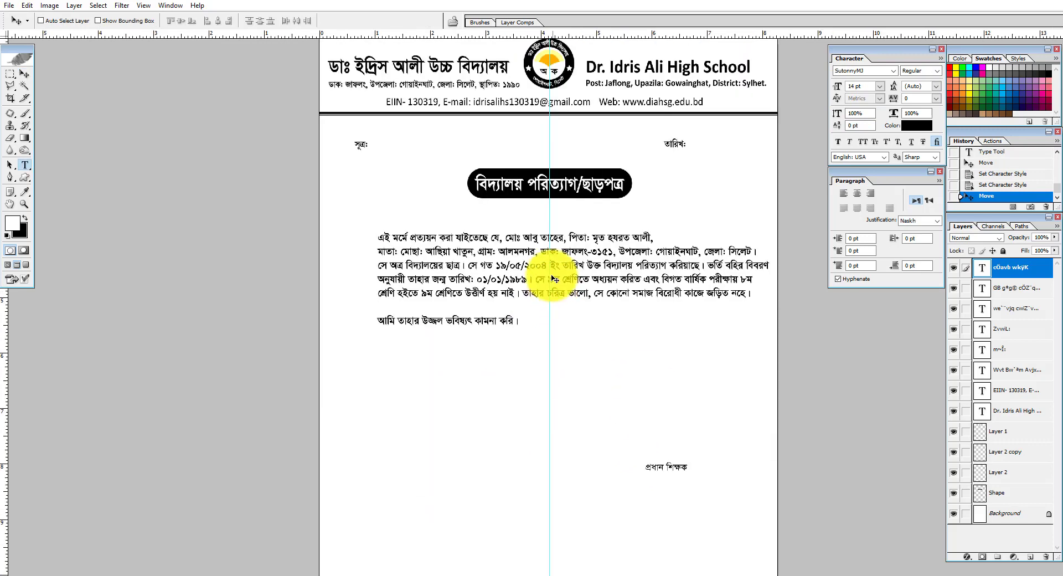
# Delete the old certificate paragraph layer
pyautogui.click(474, 320)
pyautogui.hotkey('ctrl', 'a')
pyautogui.hotkey('ctrl', 'Return')
pyautogui.click(1045, 556)
pyautogui.press('Return')
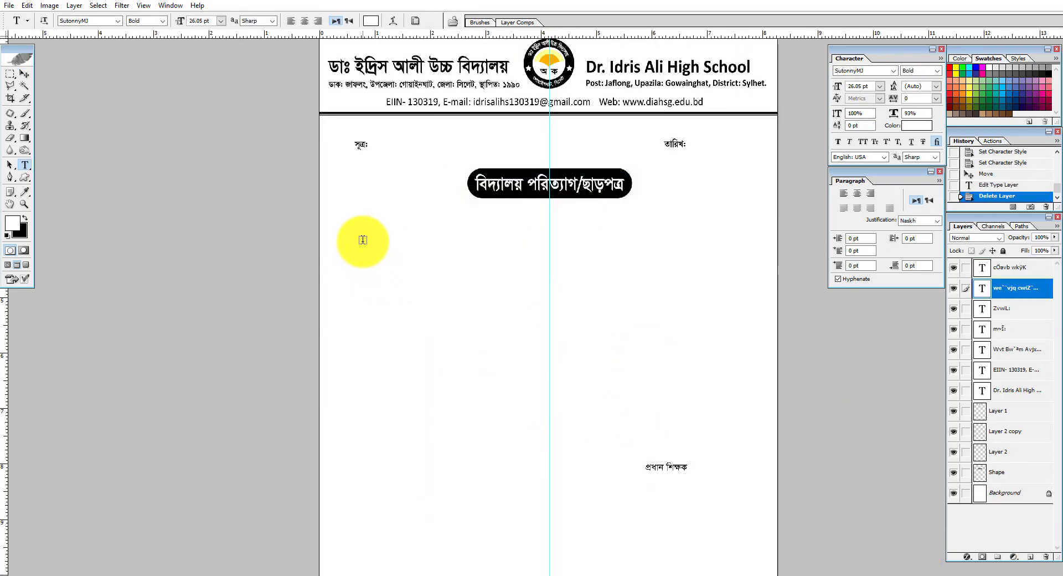
# Paste the Bengali certificate paragraph into a new text box below the title, in Regular 14 pt
pyautogui.moveTo(351, 232)
pyautogui.mouseDown()
pyautogui.moveTo(649, 424)
pyautogui.moveTo(759, 445)
pyautogui.mouseUp()
pyautogui.hotkey('ctrl', 'v')
pyautogui.hotkey('ctrl', 'a')
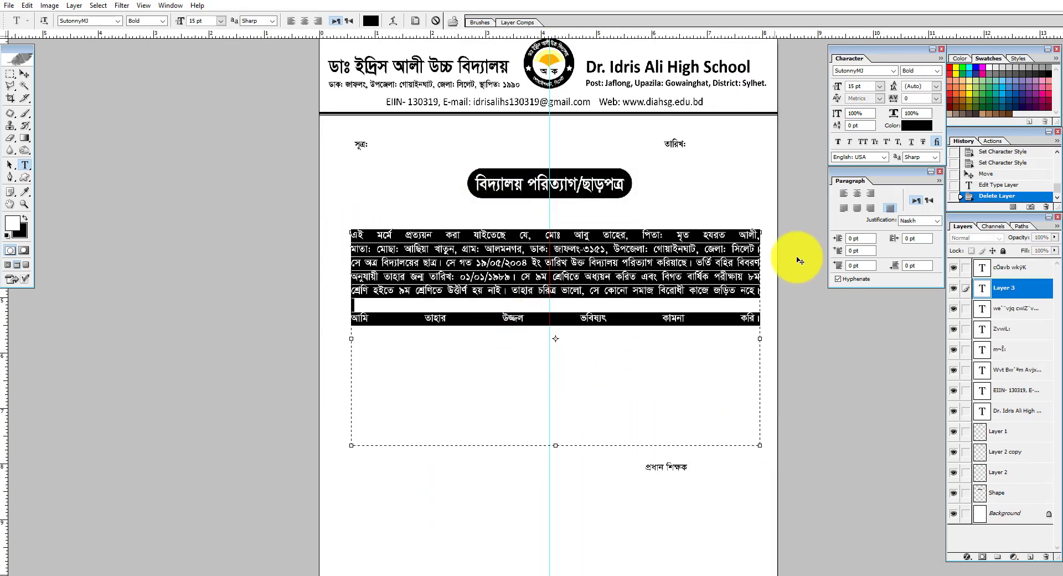
pyautogui.click(937, 70)
pyautogui.click(914, 82)
pyautogui.click(866, 85)
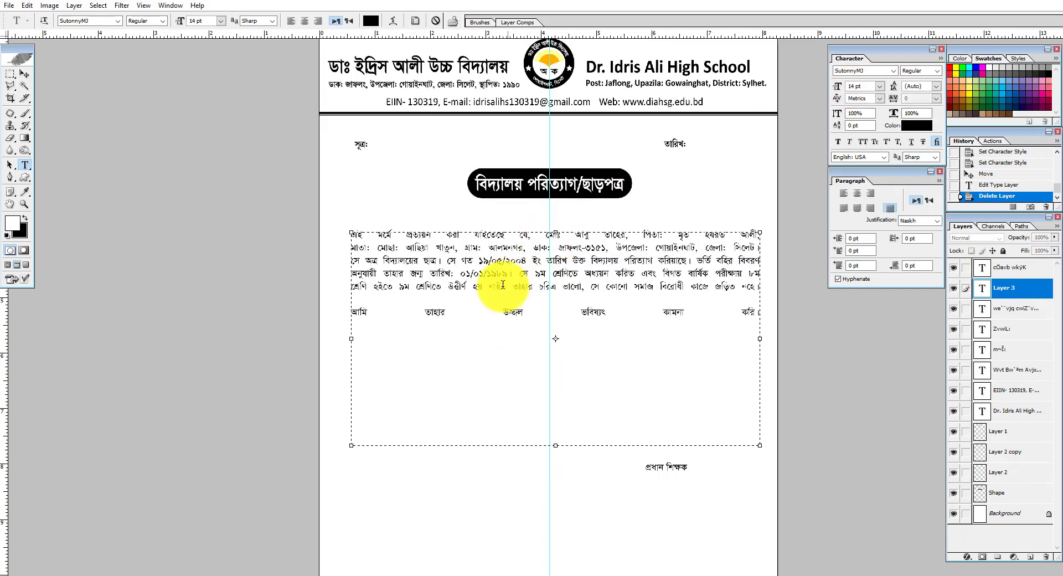
# Justify the paragraph with the last line left and set leading to 22.8 pt
pyautogui.click(843, 207)
pyautogui.hotkey('ctrl', 'a')
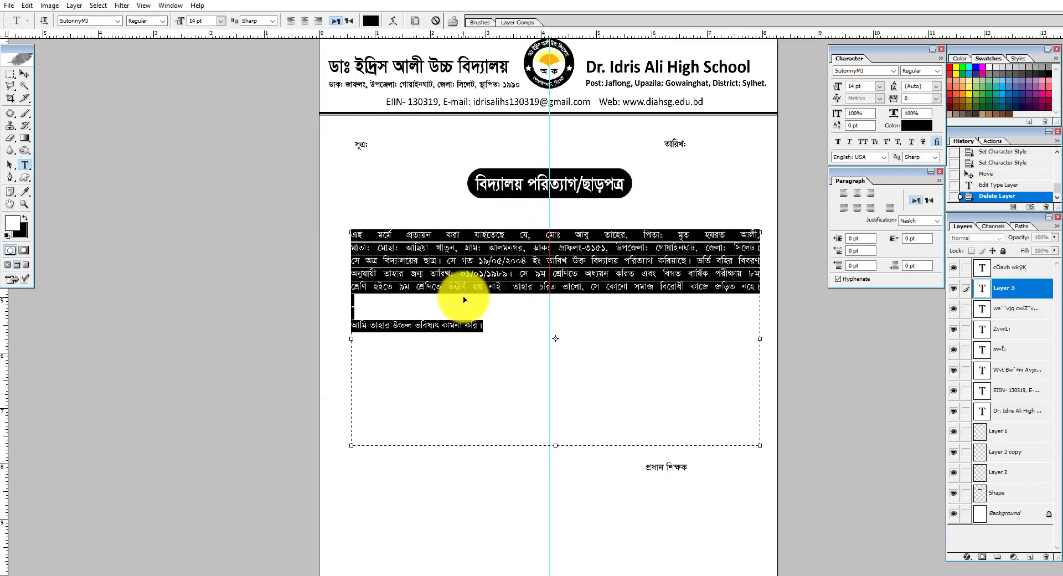
pyautogui.hotkey('alt', 'Down')
pyautogui.hotkey('alt', 'Down')
pyautogui.hotkey('alt', 'Down')
pyautogui.hotkey('alt', 'Up')
pyautogui.hotkey('alt', 'Up')
pyautogui.hotkey('alt', 'Up')
pyautogui.hotkey('alt', 'Up')
pyautogui.hotkey('alt', 'Up')
# Narrow the text box from both sides and remove two stray line breaks
pyautogui.click(349, 337)
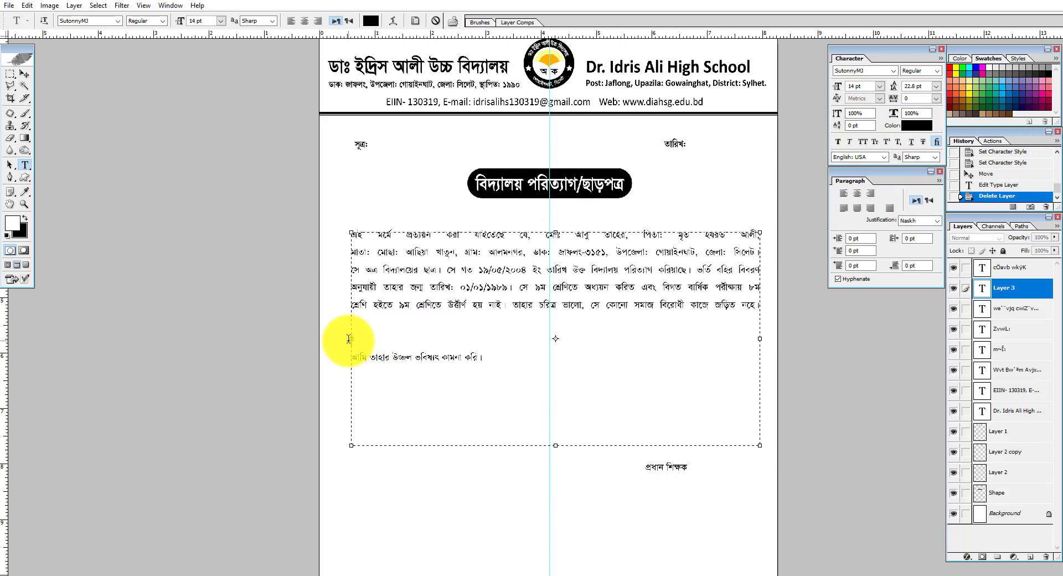
pyautogui.moveTo(348, 338); pyautogui.dragTo(383, 338)
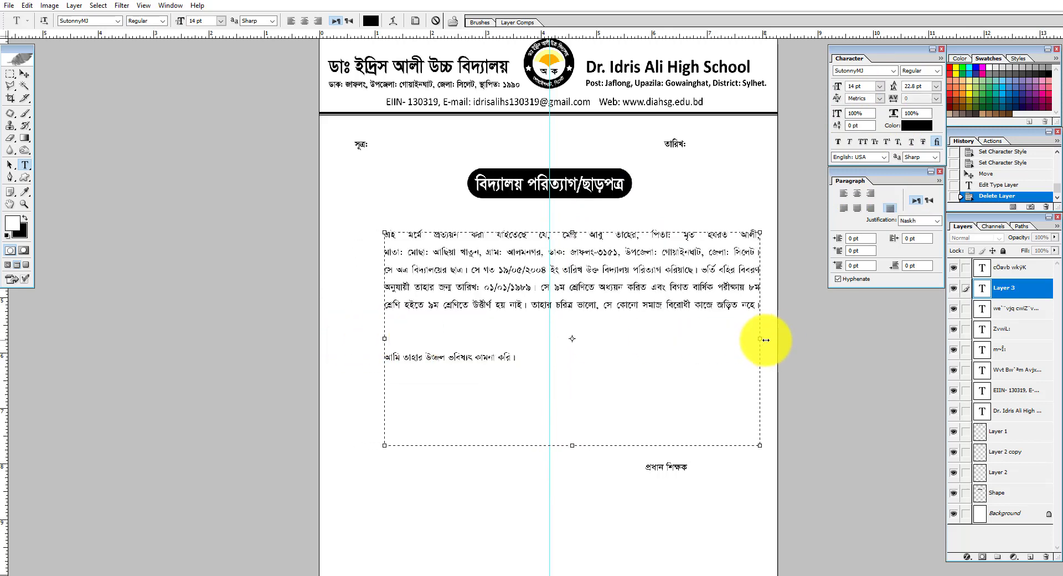
pyautogui.moveTo(759, 338); pyautogui.dragTo(737, 343)
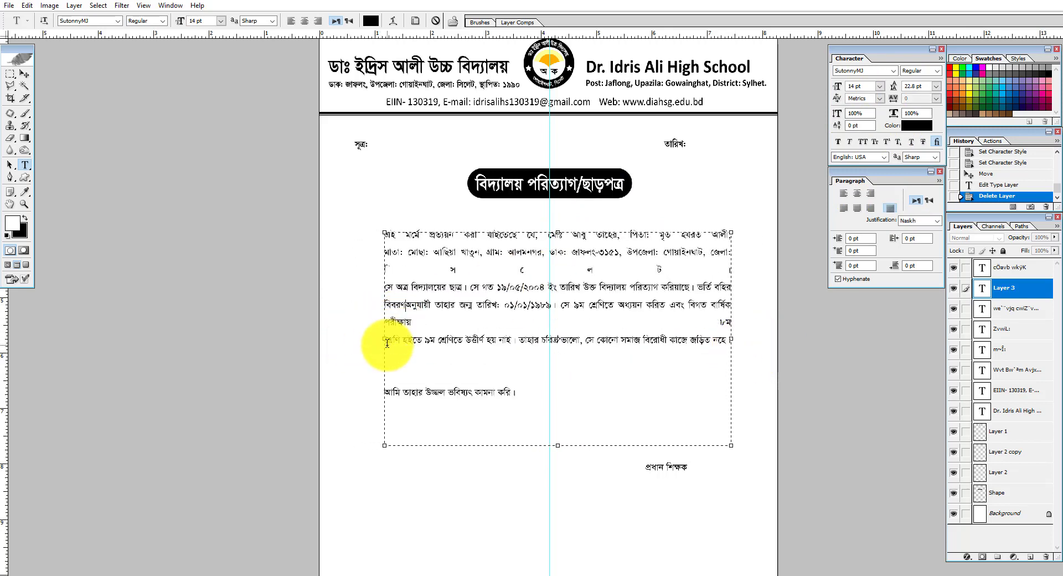
pyautogui.click(384, 287)
pyautogui.press('BackSpace')
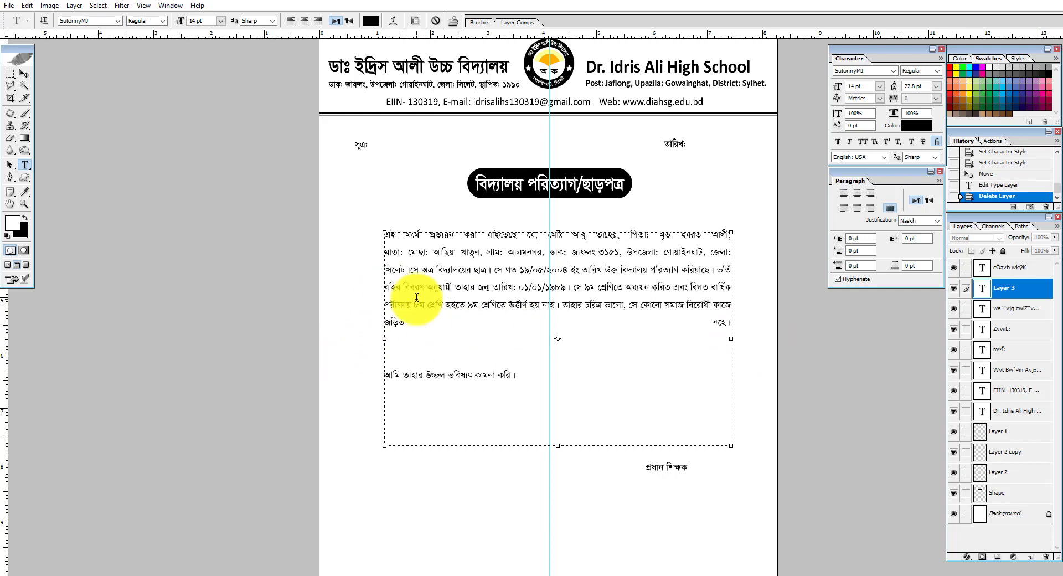
pyautogui.click(385, 322)
pyautogui.press('BackSpace')
# Remove the indent before the first word and the line break after আলী,
pyautogui.hotkey('ctrl', '+')
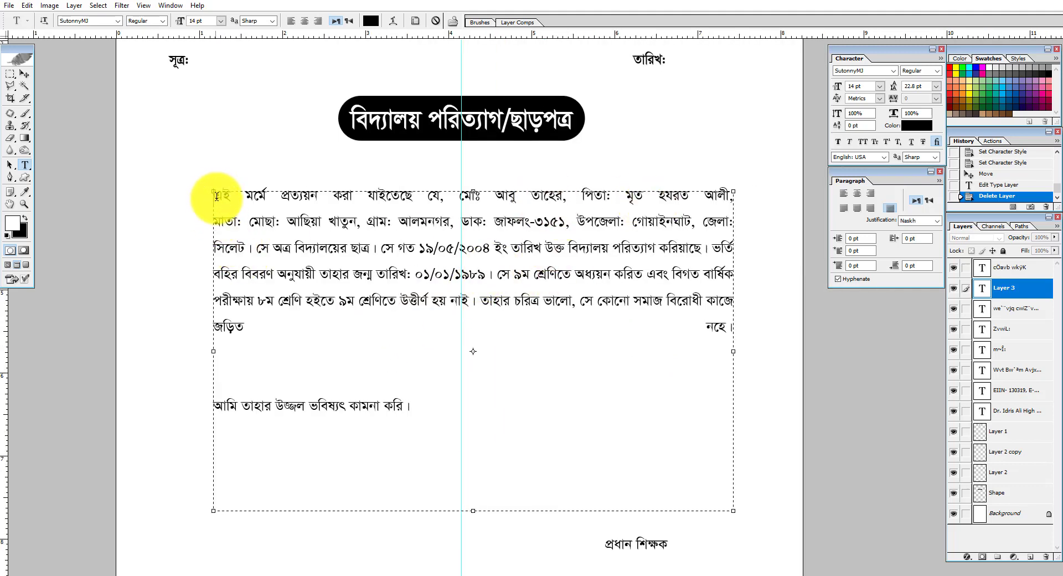
pyautogui.click(220, 193)
pyautogui.press('BackSpace')
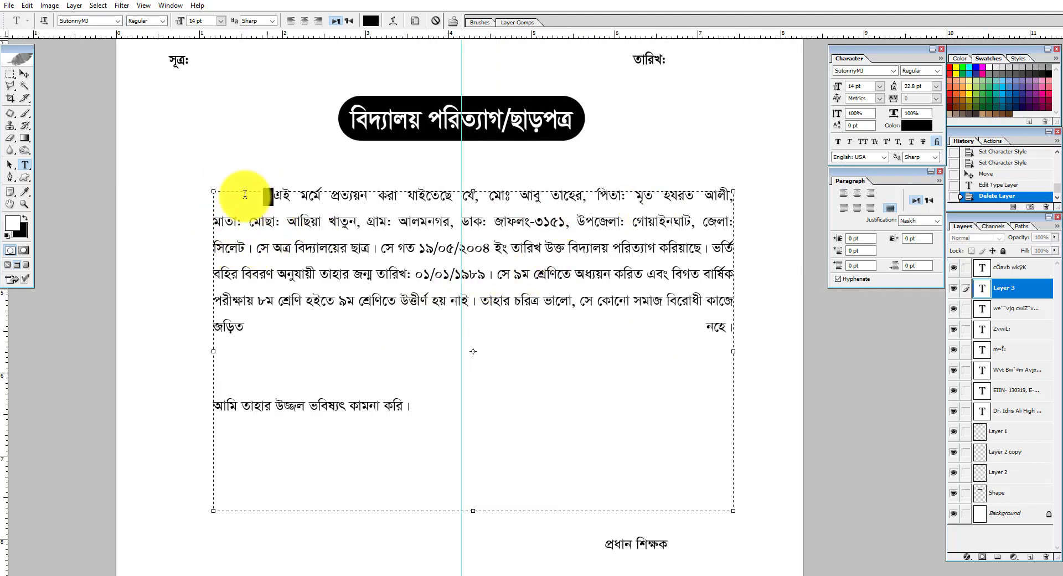
pyautogui.click(210, 223)
pyautogui.press('BackSpace')
pyautogui.click(216, 195)
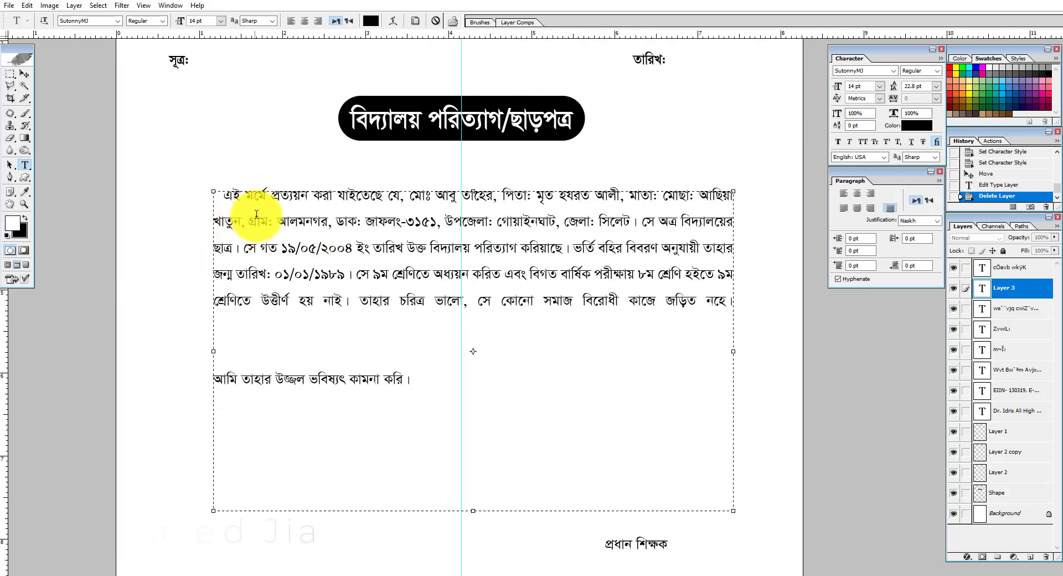
# Make the student's and parents' names bold italic
pyautogui.moveTo(410, 196)
pyautogui.mouseDown()
pyautogui.moveTo(456, 210)
pyautogui.moveTo(262, 222)
pyautogui.mouseUp()
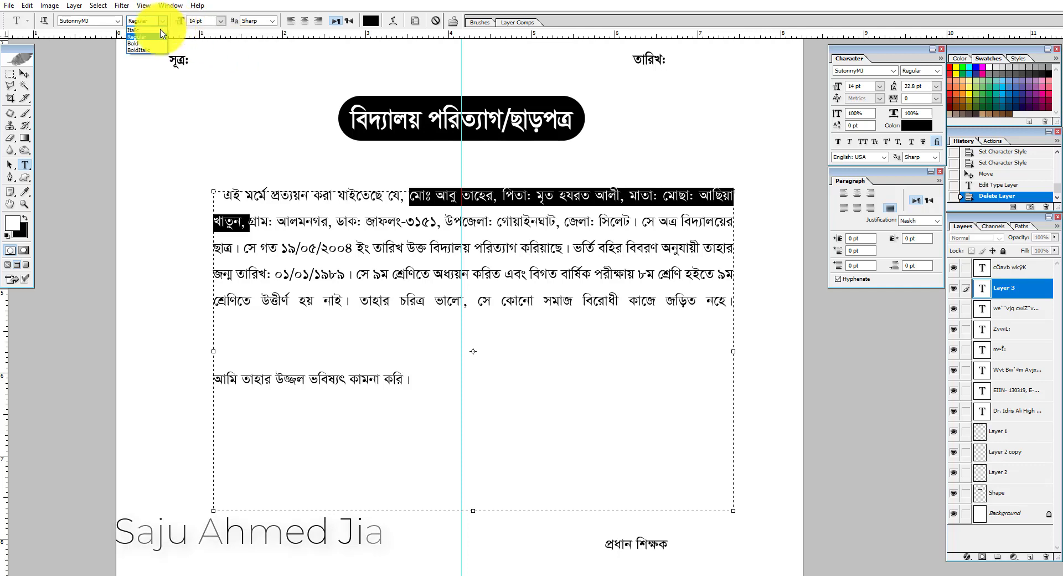
pyautogui.click(162, 20)
pyautogui.click(144, 57)
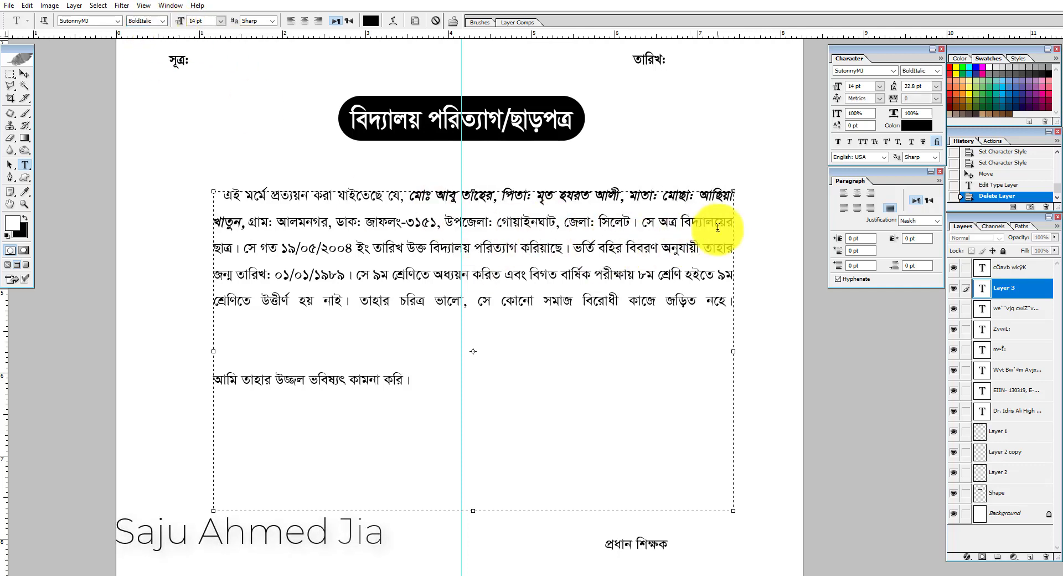
# Commit the paragraph edits and begin saving the document as a PSD copy
pyautogui.hotkey('ctrl', 'Return')
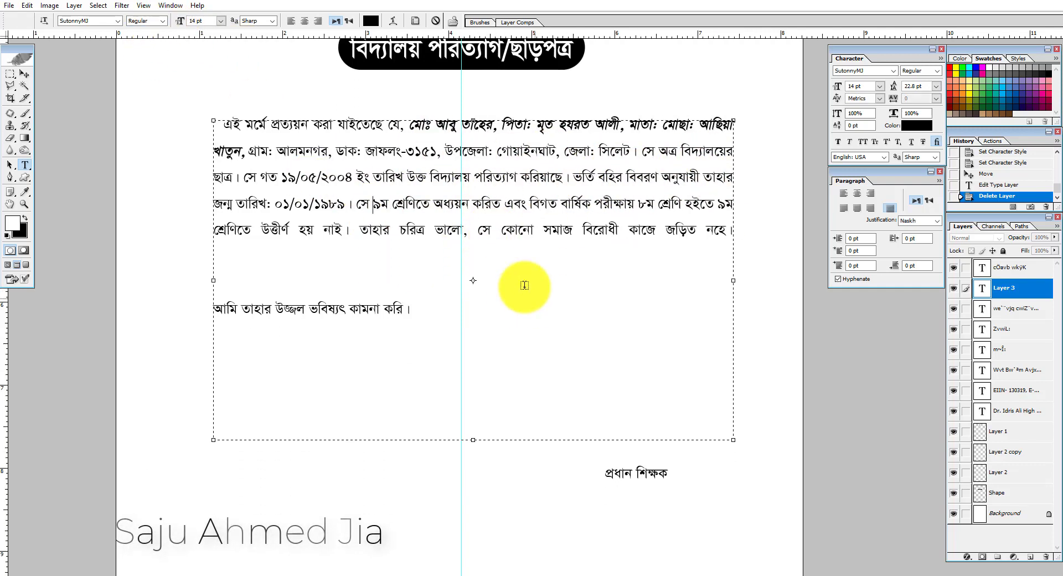
pyautogui.hotkey('ctrl', '-')
pyautogui.hotkey('ctrl', '-')
pyautogui.hotkey('ctrl', 'shift', 's')
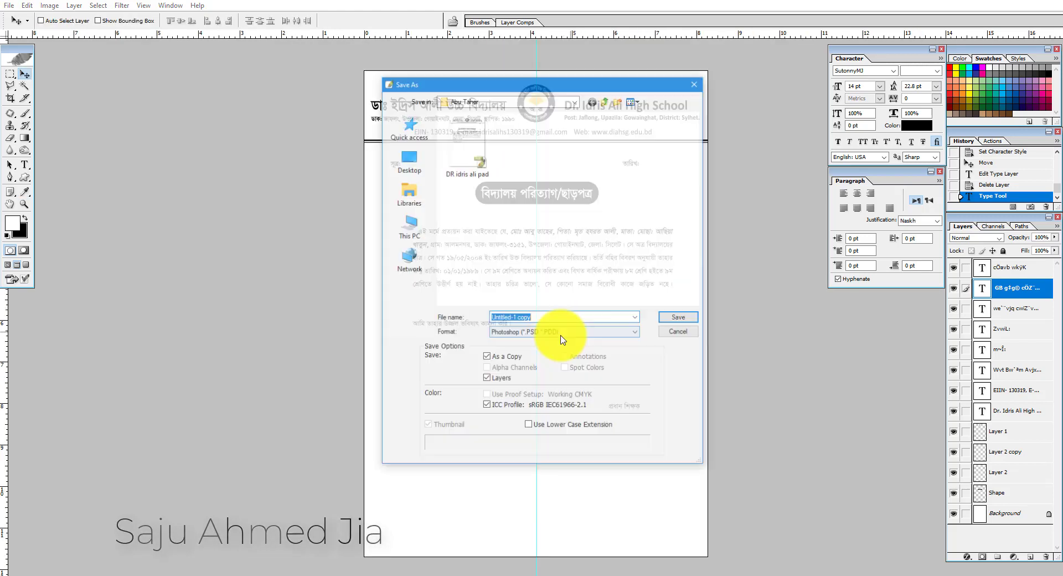